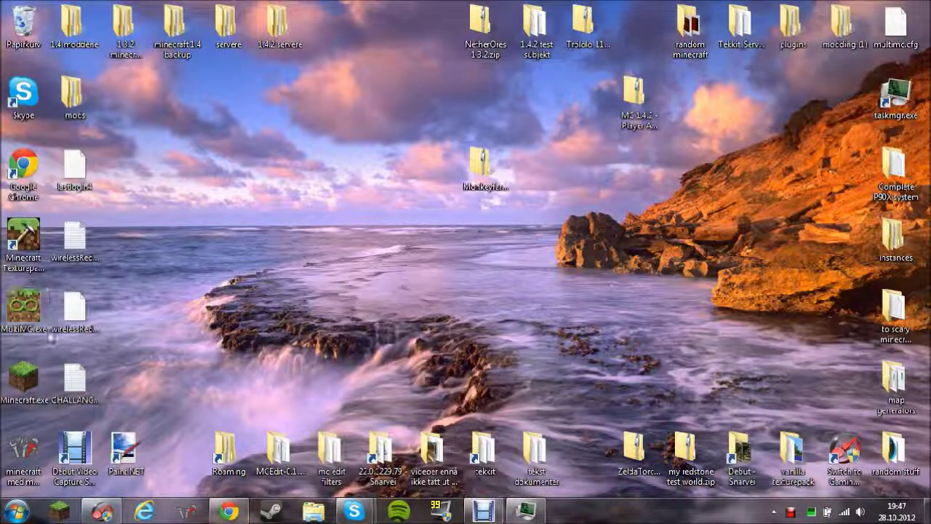
Launch MultiMC, set its GUI style to Default, and restart it to apply the change
{"action": "double_click", "coordinate": [23, 315]}
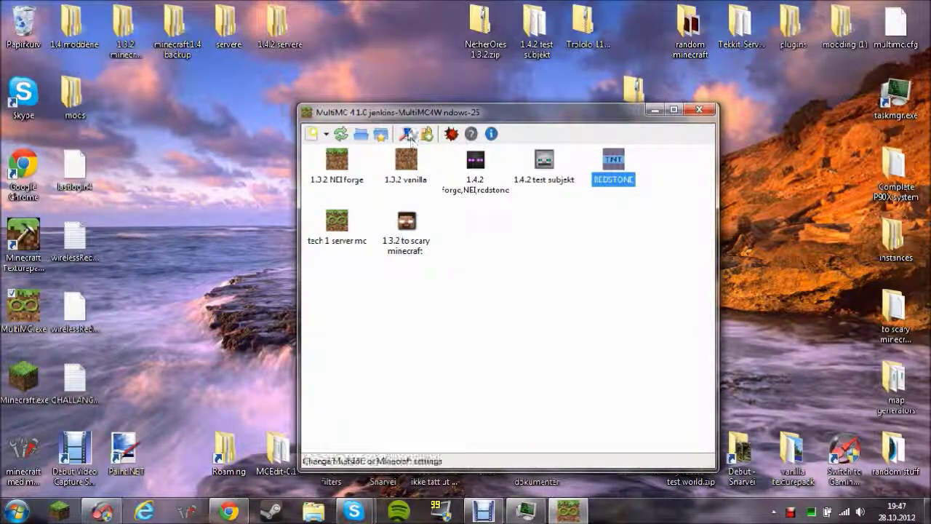
{"action": "left_click", "coordinate": [409, 135]}
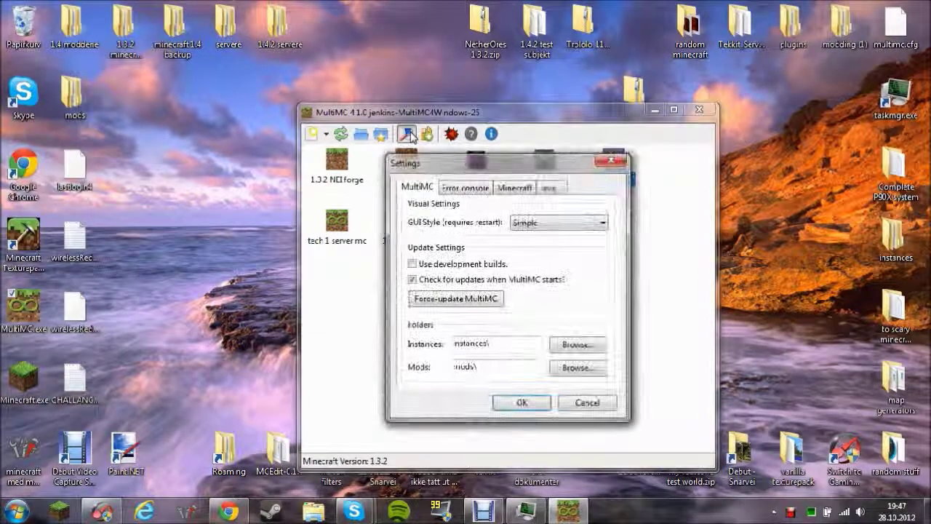
{"action": "left_click", "coordinate": [535, 222]}
{"action": "left_click", "coordinate": [535, 236]}
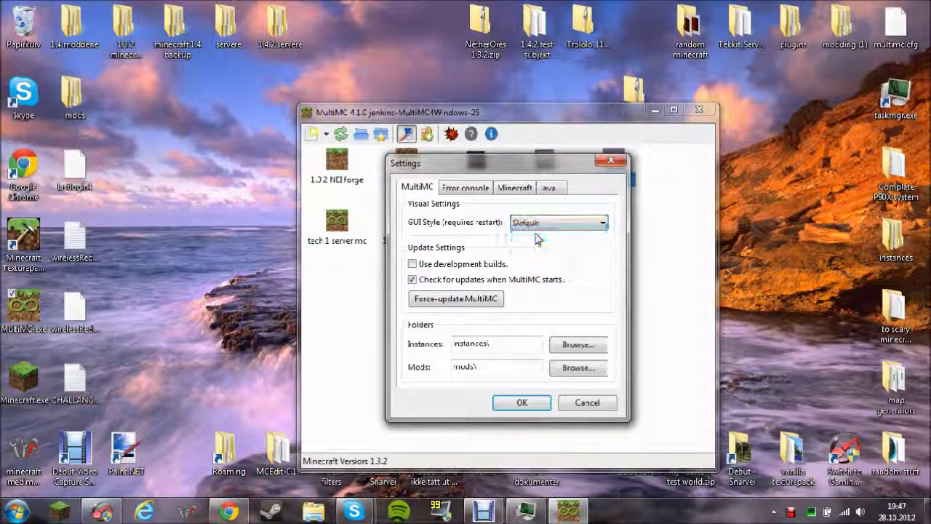
{"action": "left_click", "coordinate": [518, 402]}
{"action": "left_click", "coordinate": [633, 324]}
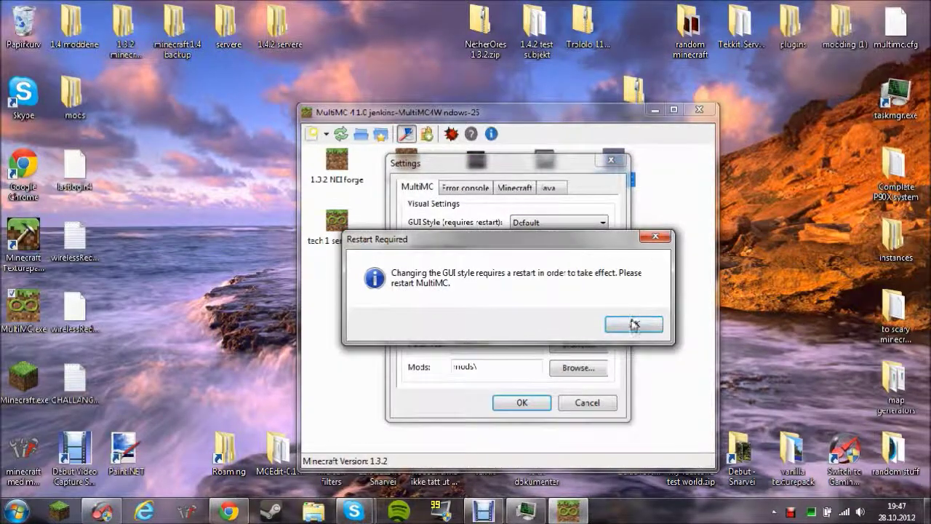
{"action": "left_click", "coordinate": [705, 110]}
{"action": "double_click", "coordinate": [24, 306]}
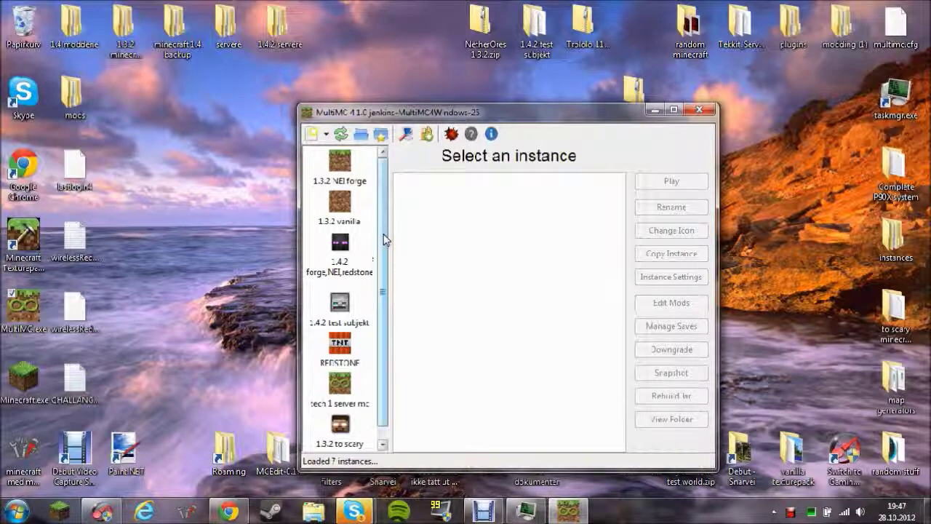
Create a new instance named "modding"
{"action": "left_click", "coordinate": [342, 177]}
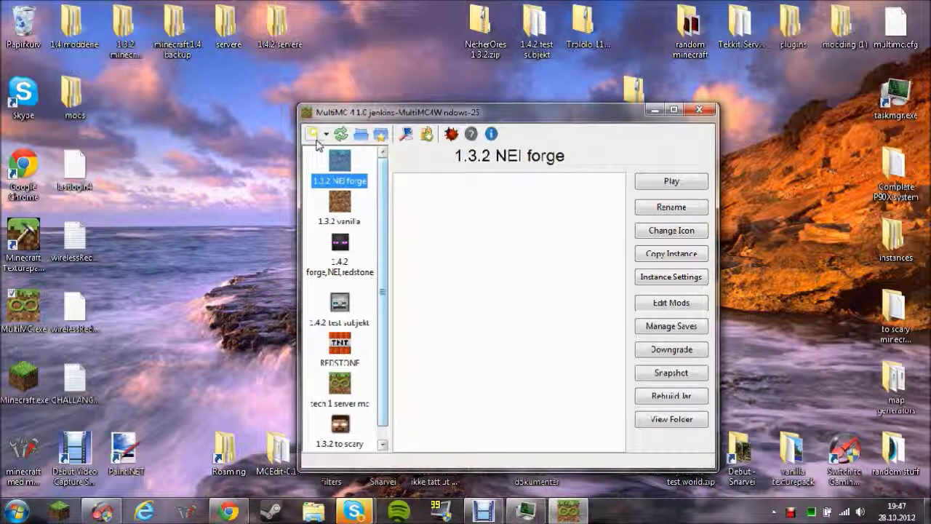
{"action": "left_click", "coordinate": [326, 133]}
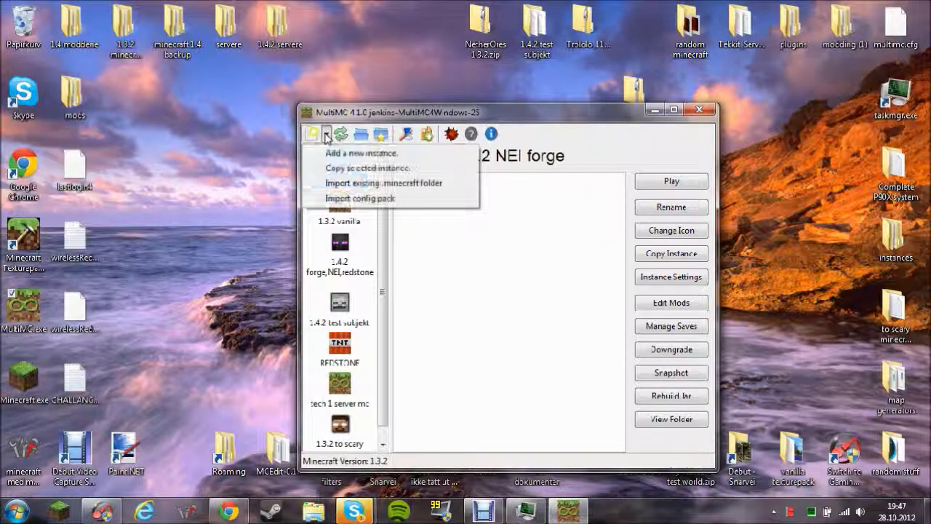
{"action": "left_click", "coordinate": [357, 153]}
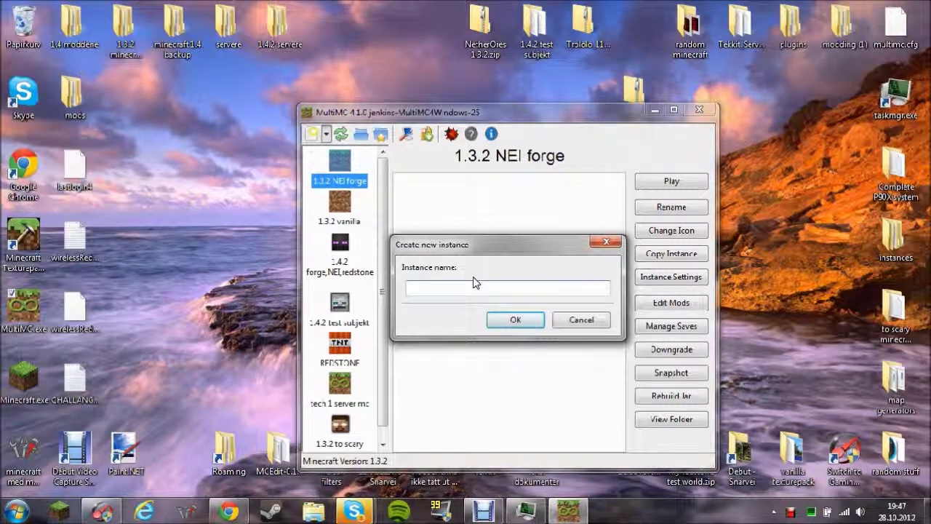
{"action": "type", "text": "modding"}
{"action": "left_click", "coordinate": [514, 328]}
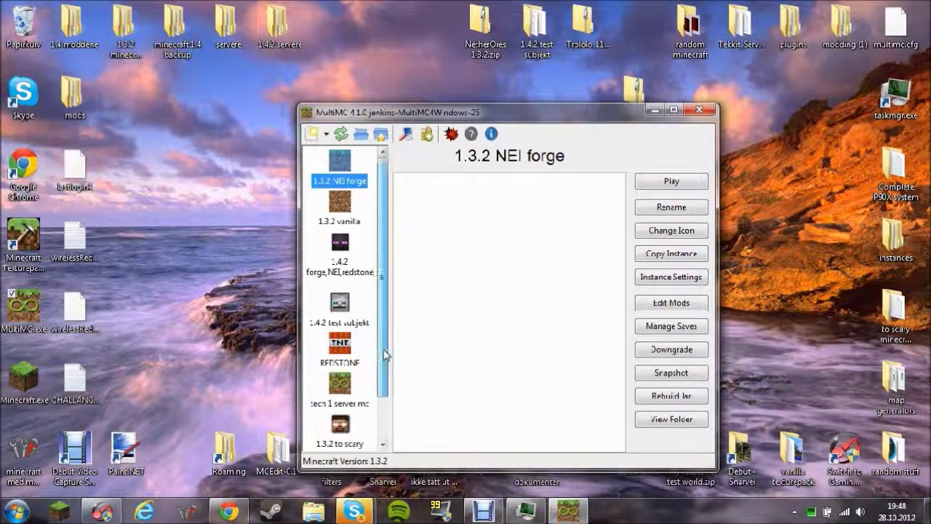
Change the icon of the modding instance to the square creeper
{"action": "scroll", "coordinate": [368, 320], "scroll_direction": "down", "scroll_amount": 2}
{"action": "scroll", "coordinate": [368, 297], "scroll_direction": "up", "scroll_amount": 2}
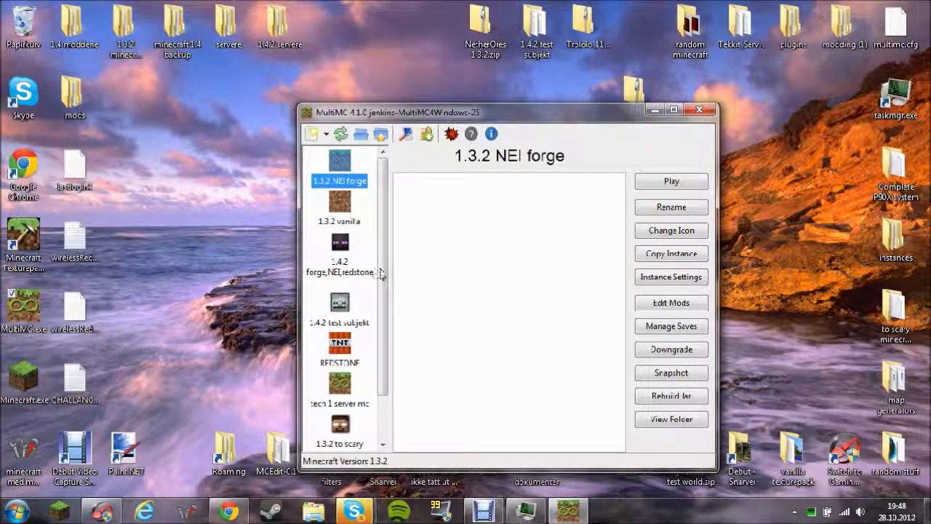
{"action": "scroll", "coordinate": [379, 348], "scroll_direction": "down", "scroll_amount": 2}
{"action": "left_click", "coordinate": [339, 429]}
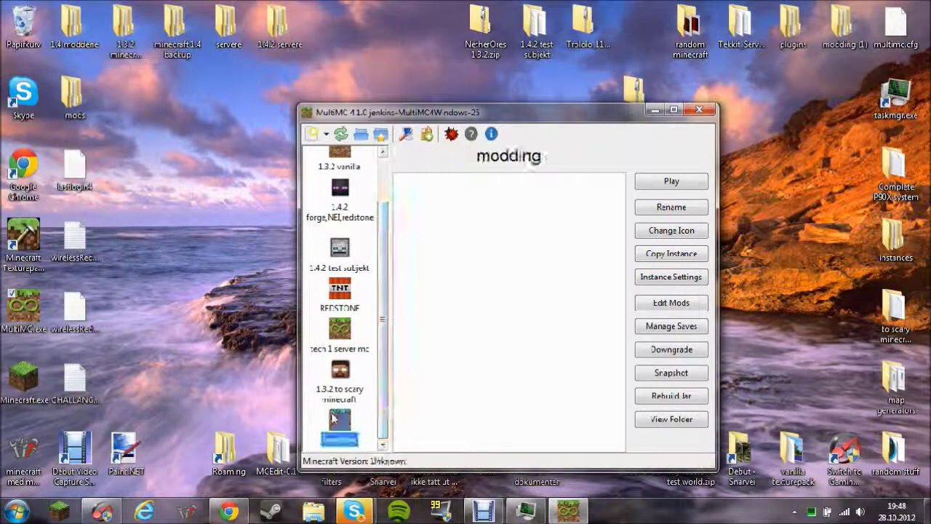
{"action": "left_click", "coordinate": [671, 230]}
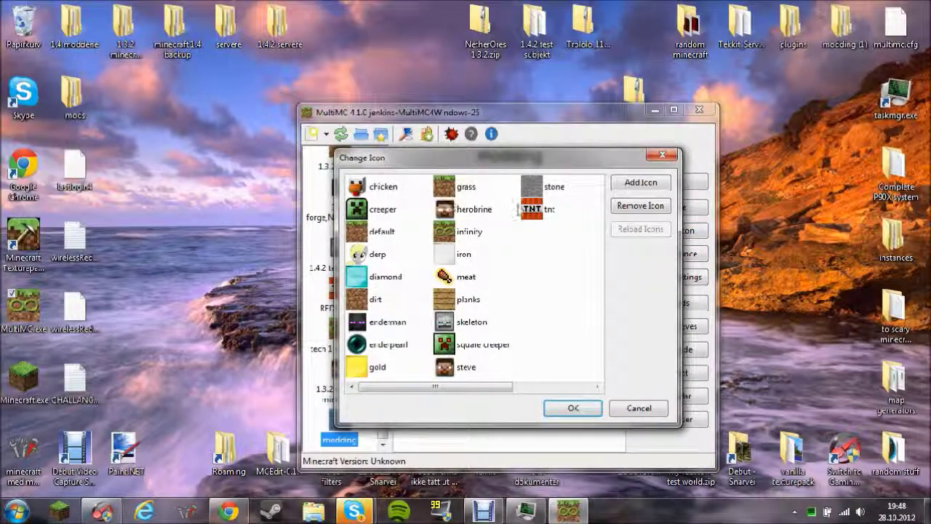
{"action": "left_click", "coordinate": [452, 187]}
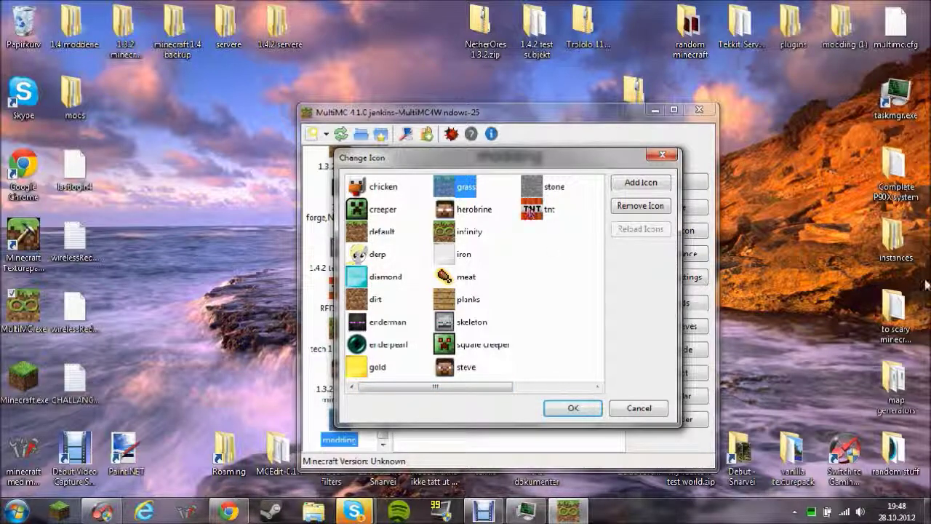
{"action": "left_click", "coordinate": [445, 345]}
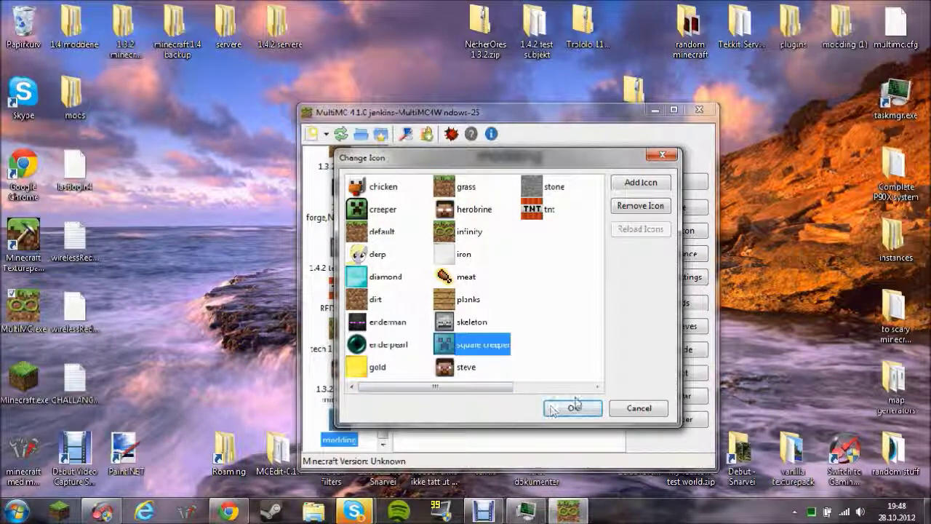
{"action": "left_click", "coordinate": [572, 408]}
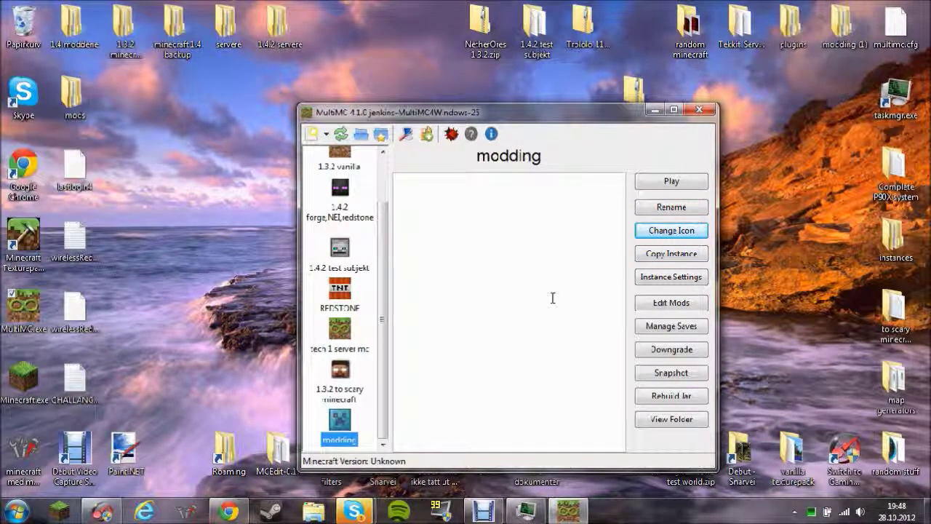
Review the mods folder and jar mods of the 1.4.2 test subjekt instance
{"action": "left_click_drag", "start_coordinate": [383, 309], "coordinate": [383, 275]}
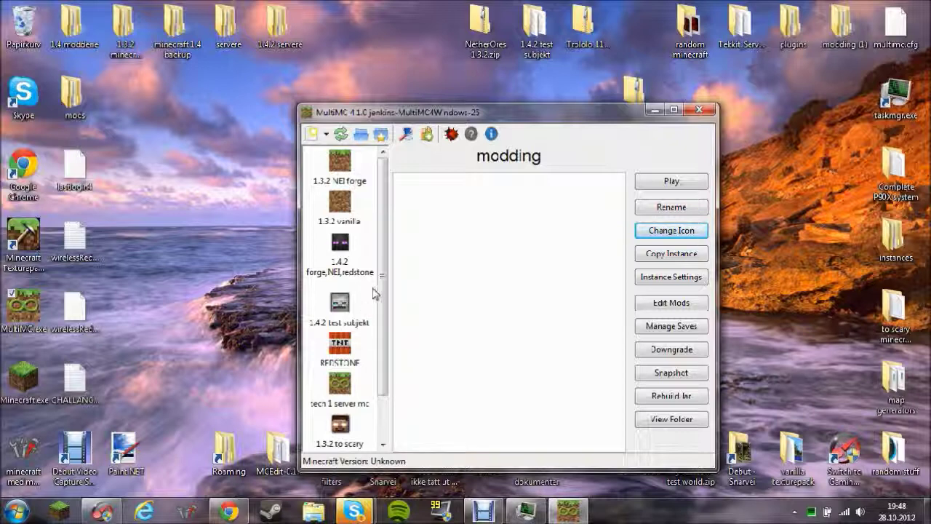
{"action": "left_click", "coordinate": [347, 315]}
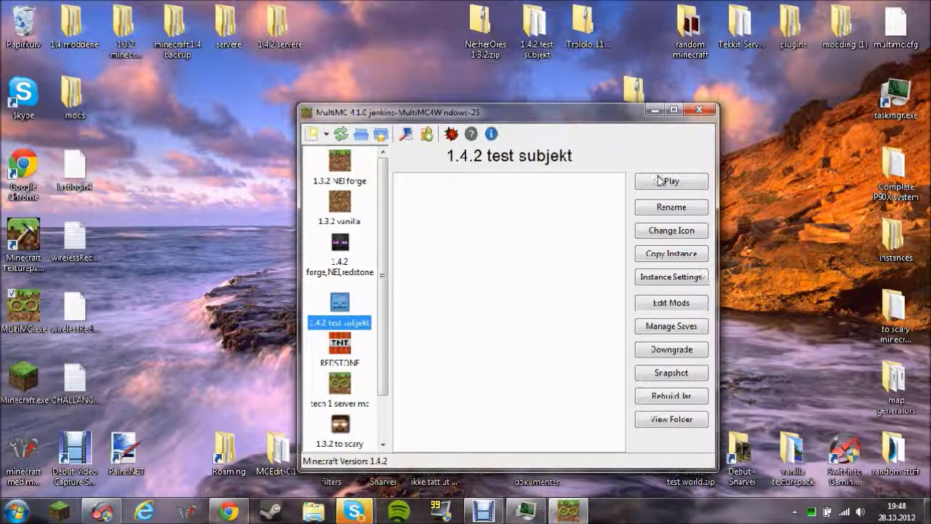
{"action": "left_click", "coordinate": [666, 305]}
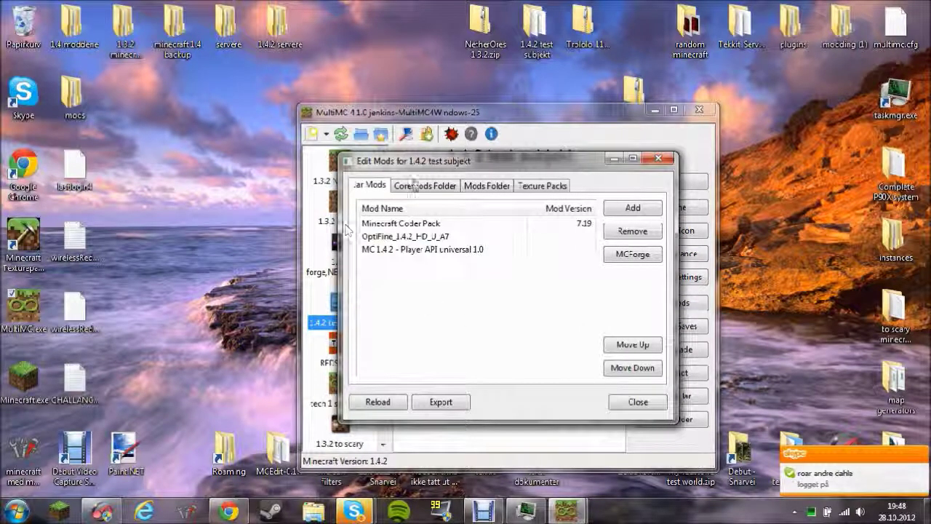
{"action": "left_click", "coordinate": [449, 187]}
{"action": "left_click", "coordinate": [480, 186]}
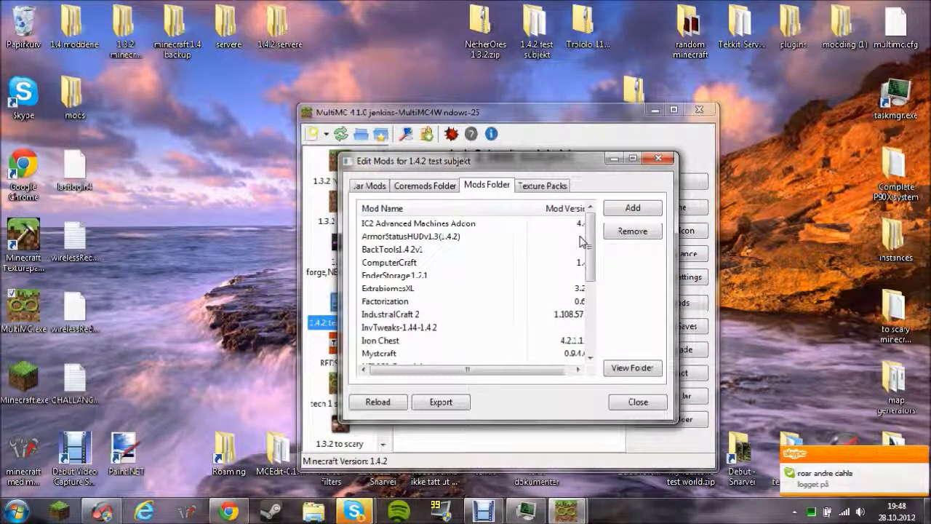
{"action": "scroll", "coordinate": [582, 242], "scroll_direction": "down", "scroll_amount": 1}
{"action": "scroll", "coordinate": [582, 242], "scroll_direction": "up", "scroll_amount": 1}
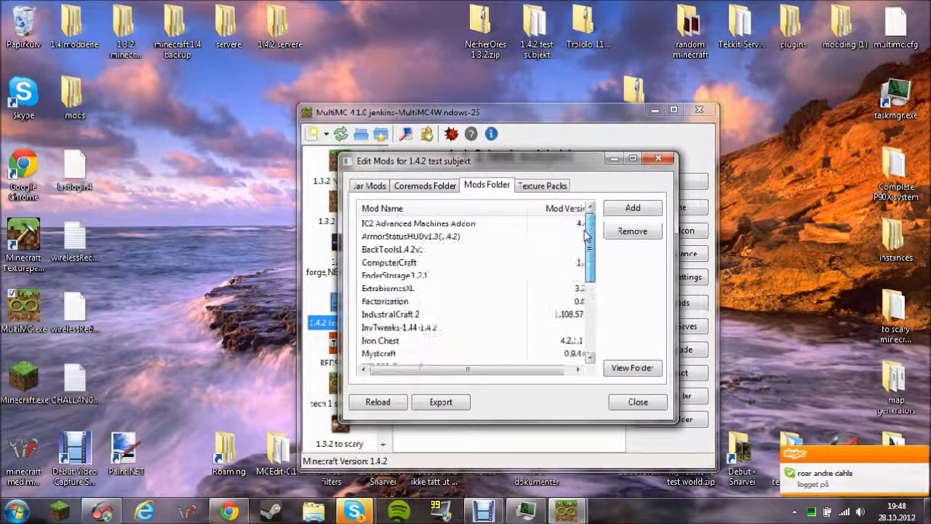
{"action": "left_click", "coordinate": [371, 187]}
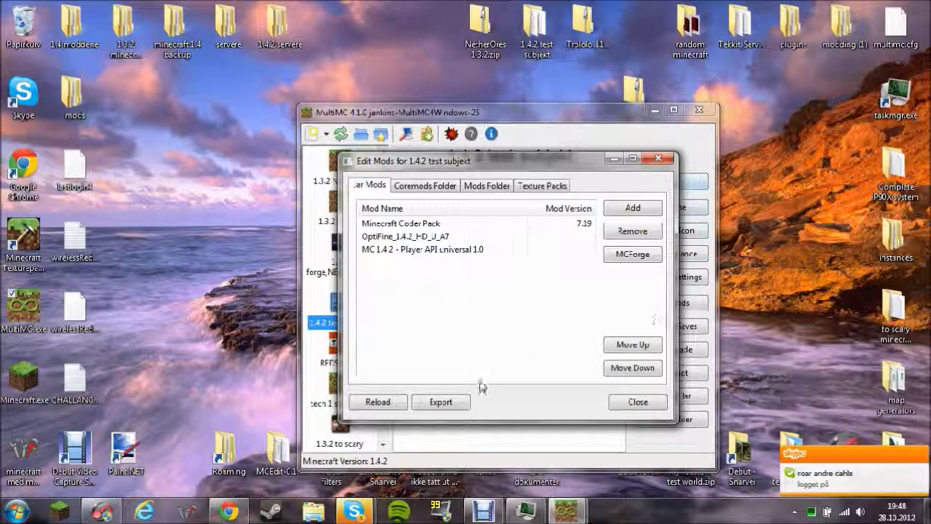
{"action": "left_click", "coordinate": [460, 402]}
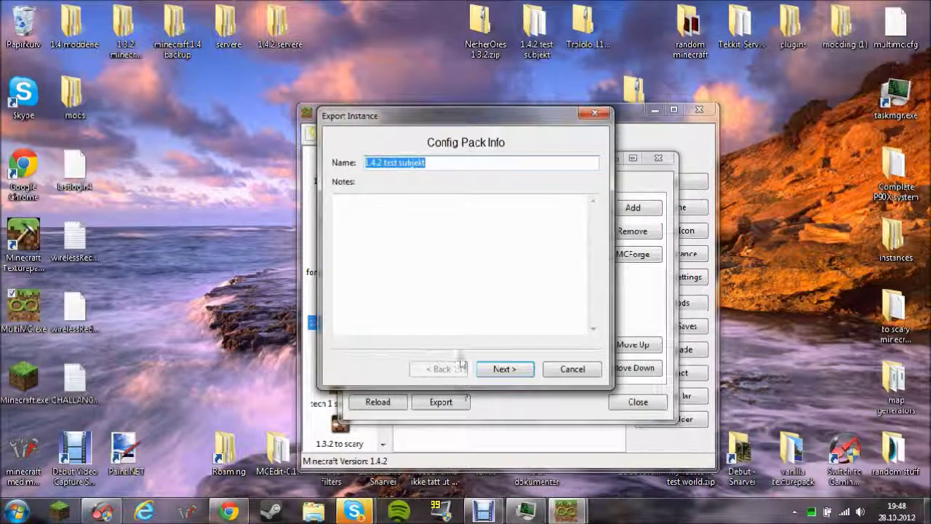
{"action": "left_click", "coordinate": [430, 162]}
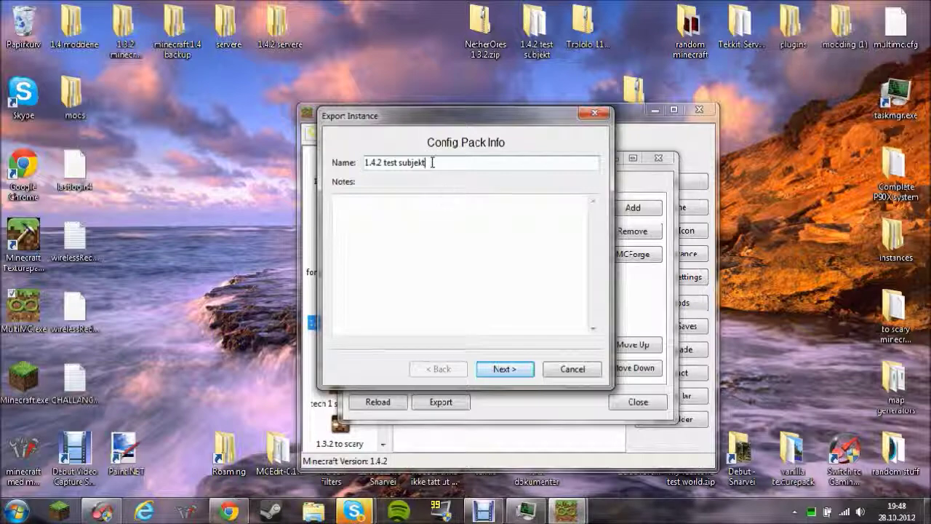
{"action": "left_click", "coordinate": [498, 368]}
{"action": "left_click", "coordinate": [503, 369]}
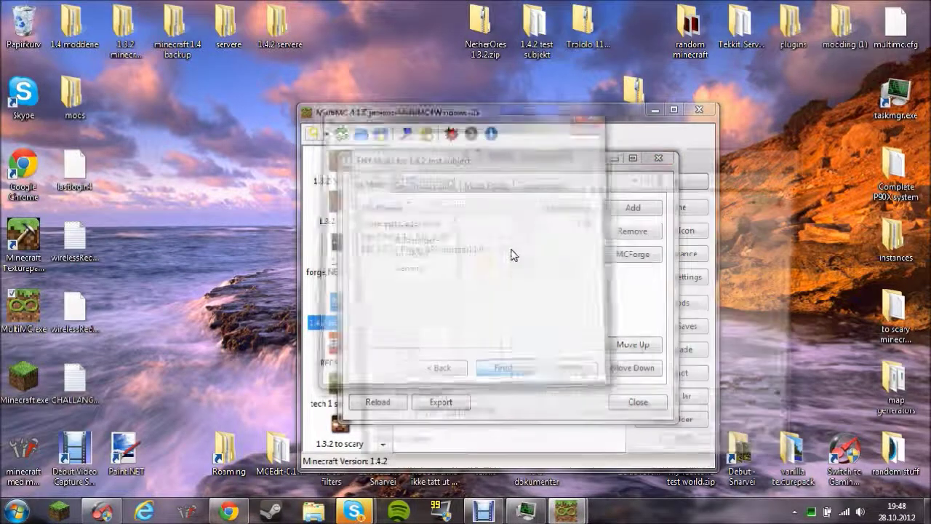
{"action": "double_click", "coordinate": [507, 272]}
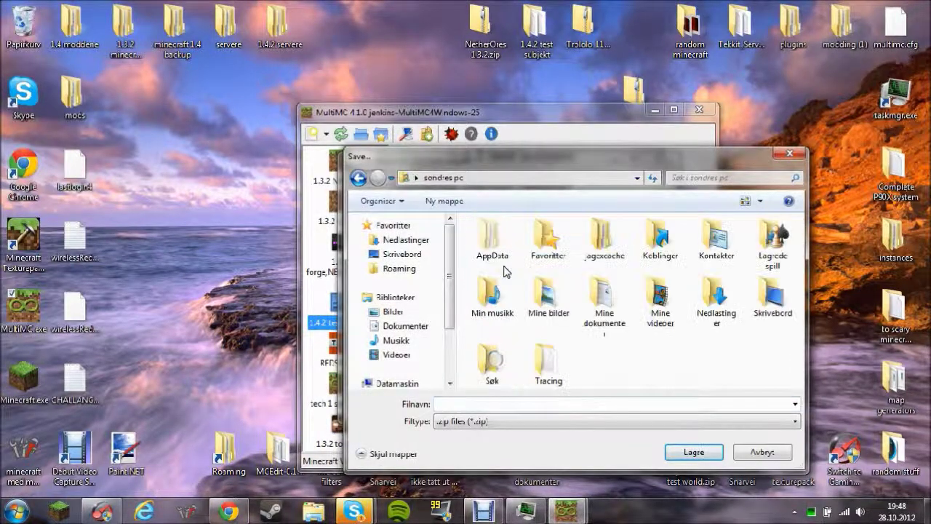
{"action": "double_click", "coordinate": [764, 313]}
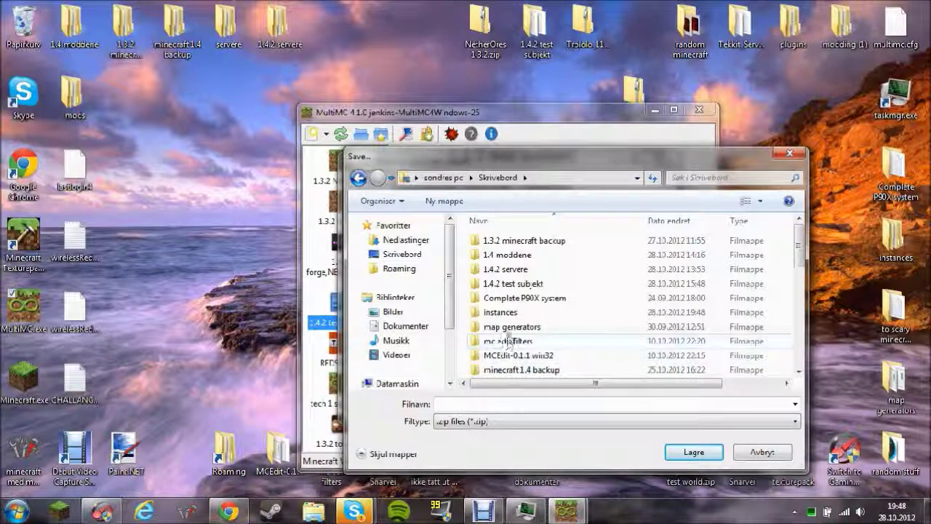
{"action": "scroll", "coordinate": [513, 329], "scroll_direction": "down", "scroll_amount": 1}
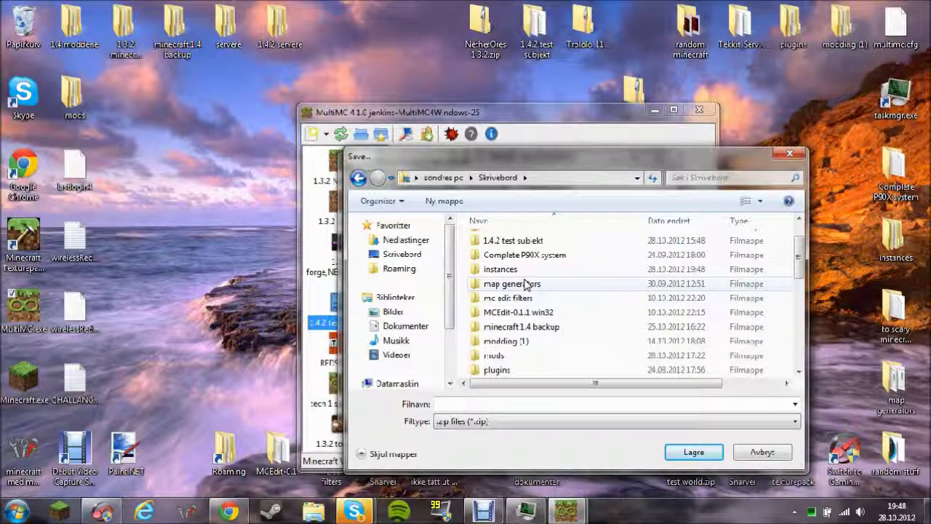
{"action": "left_click", "coordinate": [473, 421]}
{"action": "left_click", "coordinate": [473, 439]}
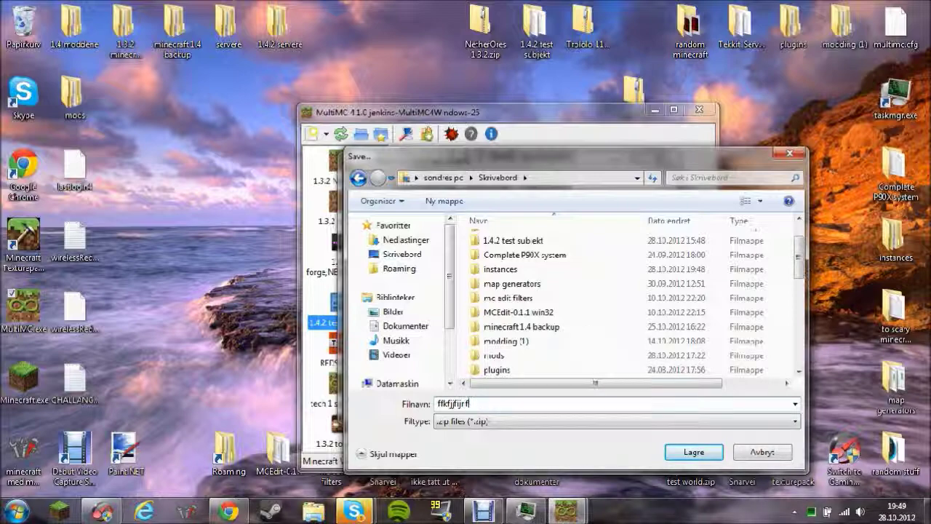
{"action": "left_click", "coordinate": [789, 153]}
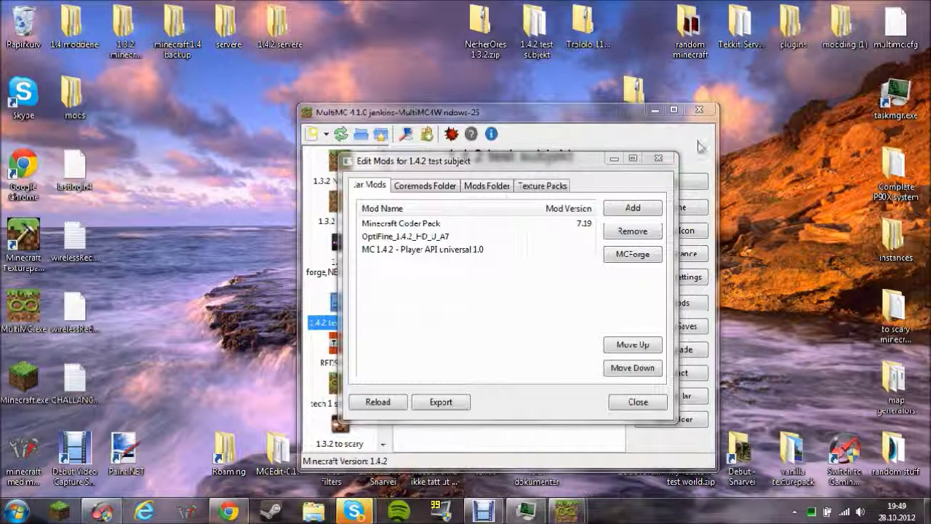
{"action": "left_click", "coordinate": [658, 158]}
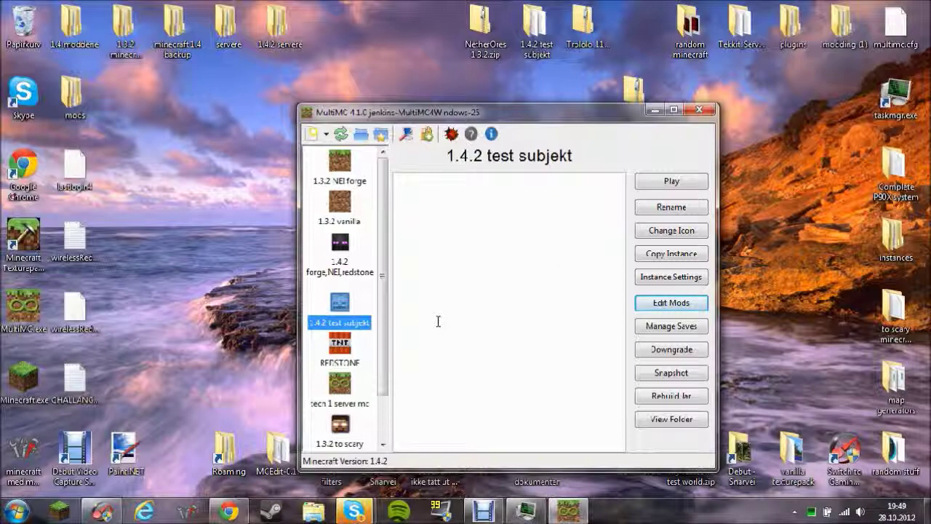
Reopen the mod editor for the 1.4.2 test subjekt instance, move it aside, and open the instances folder on the desktop
{"action": "left_click", "coordinate": [664, 304]}
{"action": "left_click_drag", "start_coordinate": [562, 154], "coordinate": [493, 135]}
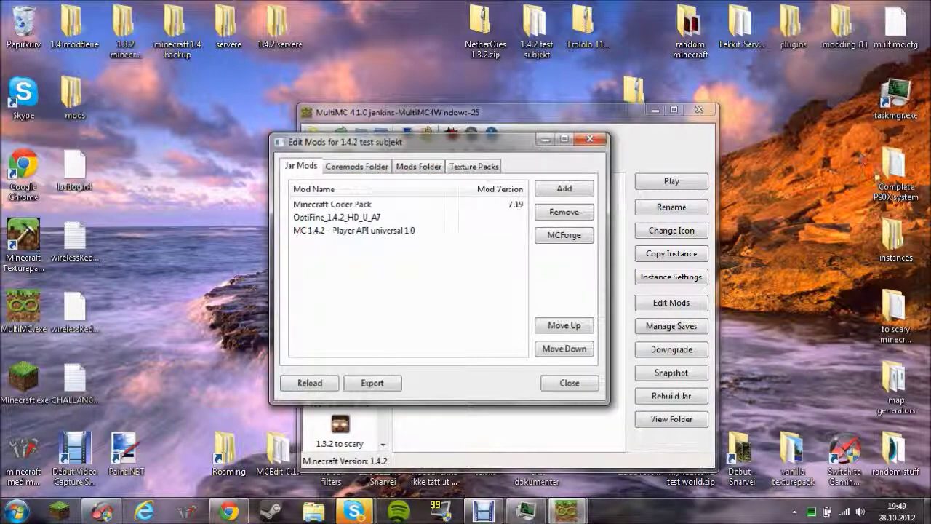
{"action": "double_click", "coordinate": [894, 234]}
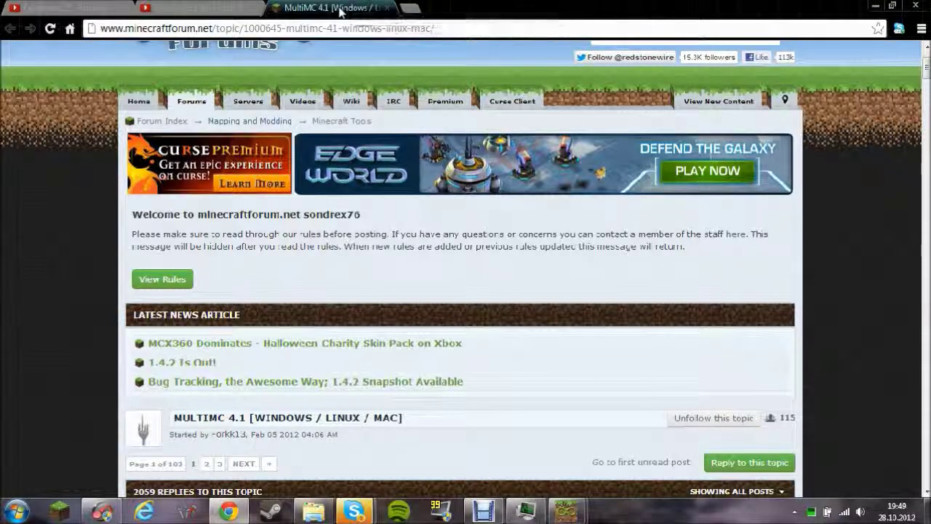
Examine the MultiMC 4.1 topic on the Minecraft forum, from its web address to its download section
{"action": "scroll", "coordinate": [408, 190], "scroll_direction": "down", "scroll_amount": 4}
{"action": "scroll", "coordinate": [407, 191], "scroll_direction": "up", "scroll_amount": 2}
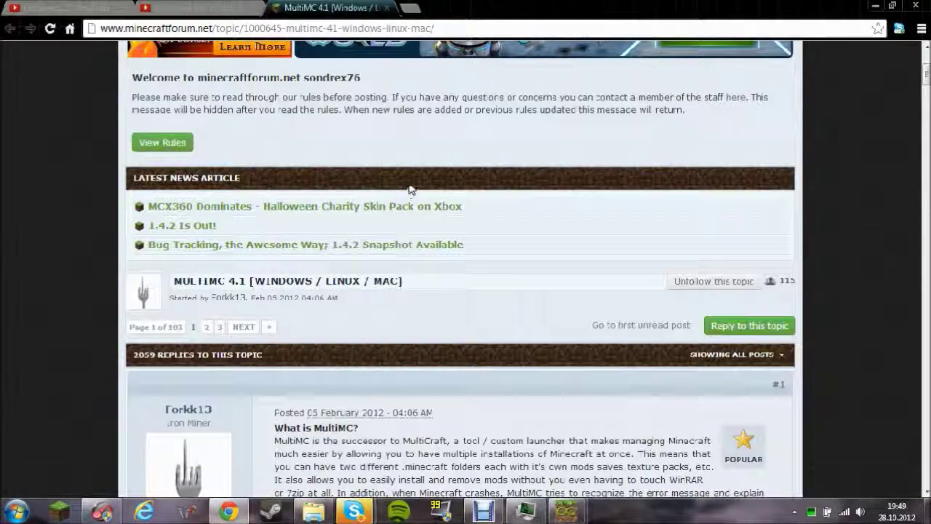
{"action": "scroll", "coordinate": [400, 194], "scroll_direction": "down", "scroll_amount": 1}
{"action": "scroll", "coordinate": [397, 197], "scroll_direction": "up", "scroll_amount": 4}
{"action": "left_click", "coordinate": [443, 32]}
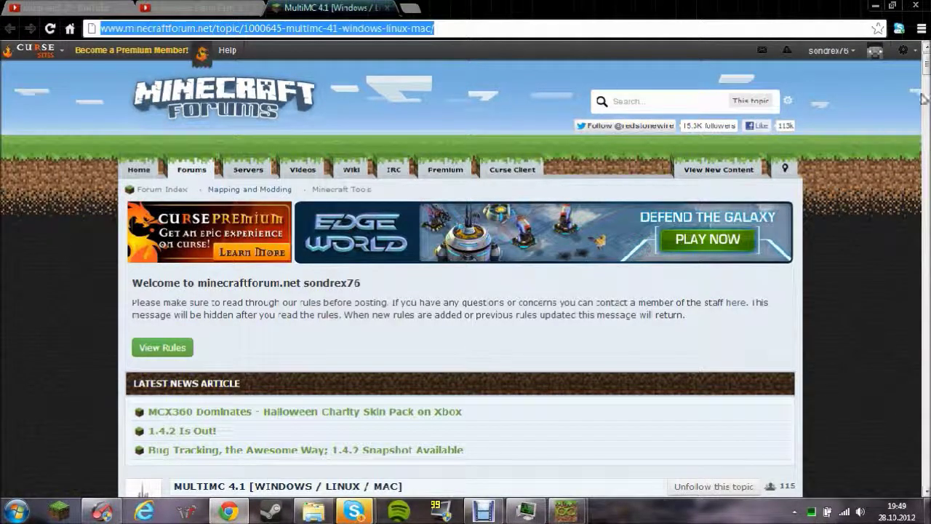
{"action": "scroll", "coordinate": [631, 313], "scroll_direction": "down", "scroll_amount": 10}
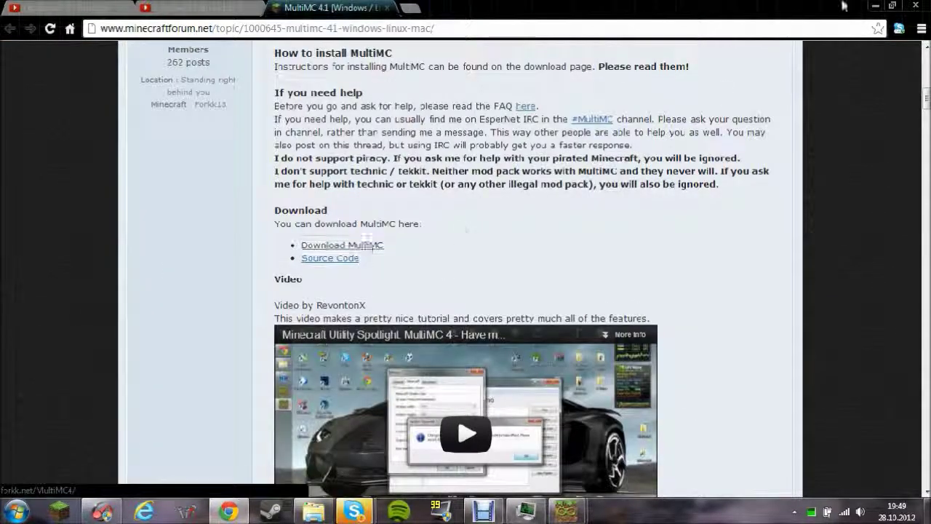
Minimise the browser and move the instances folder window aside to uncover the mod editor of the 1.4.2 test subjekt instance
{"action": "left_click", "coordinate": [875, 6]}
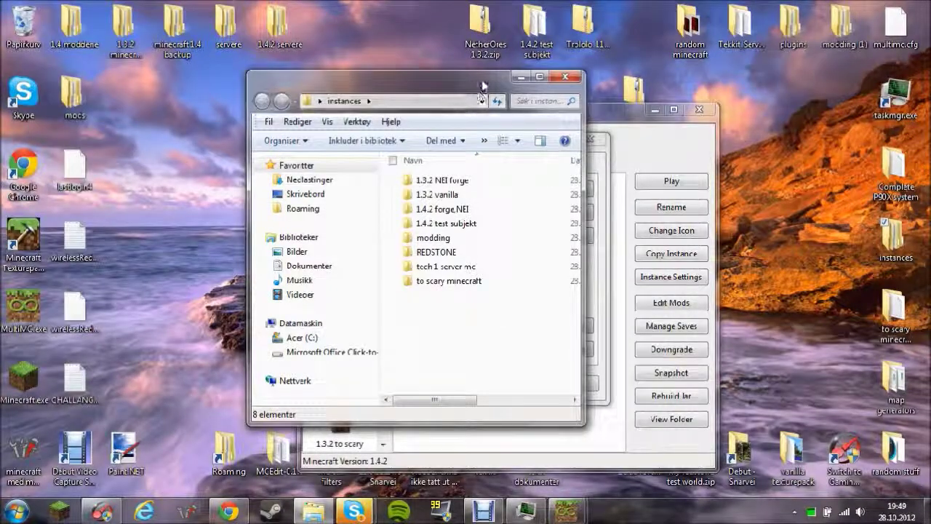
{"action": "left_click_drag", "start_coordinate": [482, 79], "coordinate": [315, 101]}
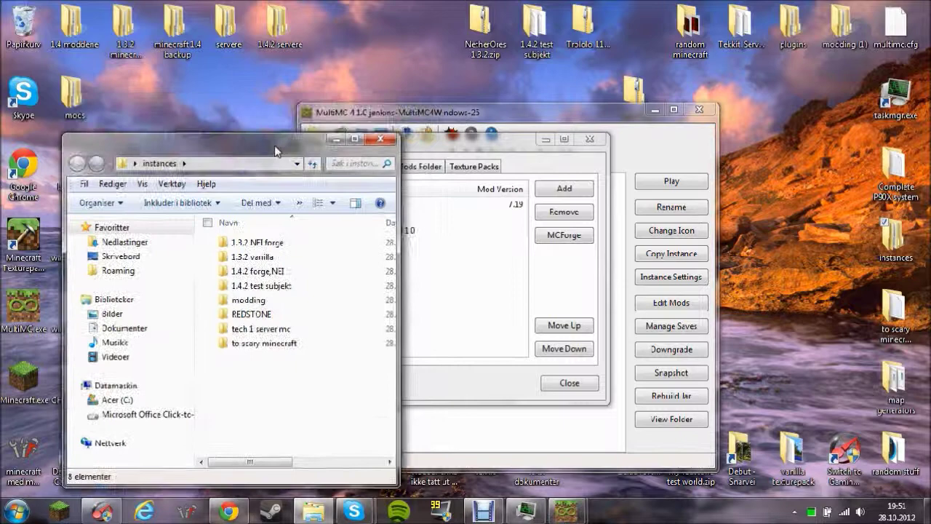
{"action": "left_click_drag", "start_coordinate": [275, 150], "coordinate": [435, 108]}
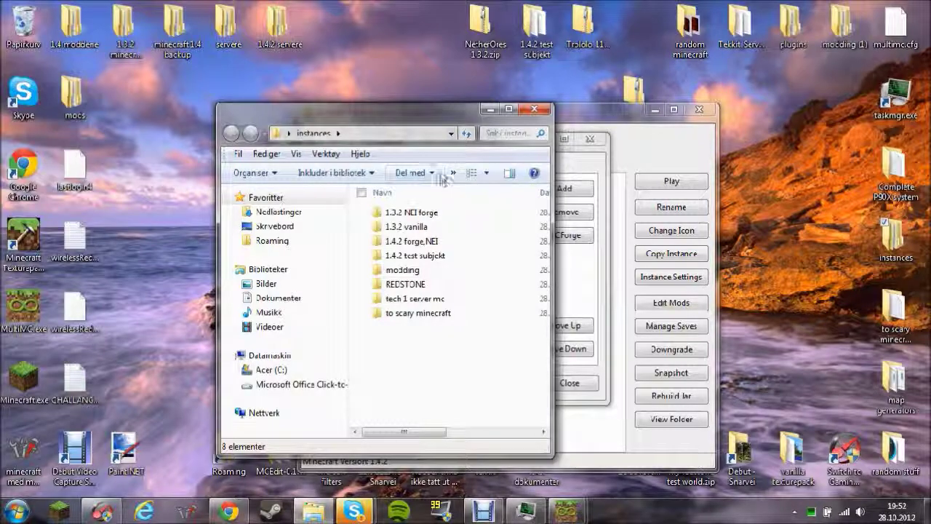
{"action": "left_click_drag", "start_coordinate": [442, 128], "coordinate": [260, 208]}
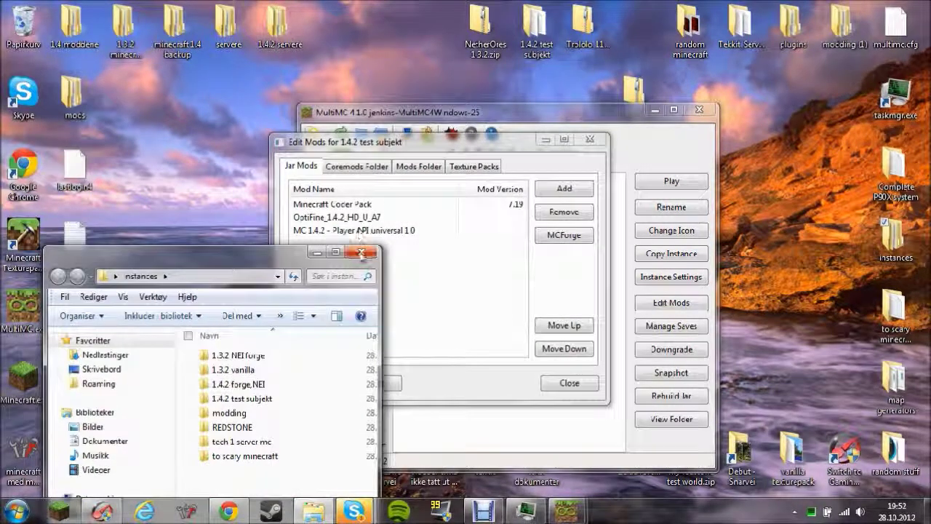
Remove the Monkeyfarms custom pack from the coremods folder of the 1.4.2 test subjekt instance
{"action": "left_click", "coordinate": [295, 171]}
{"action": "left_click", "coordinate": [356, 167]}
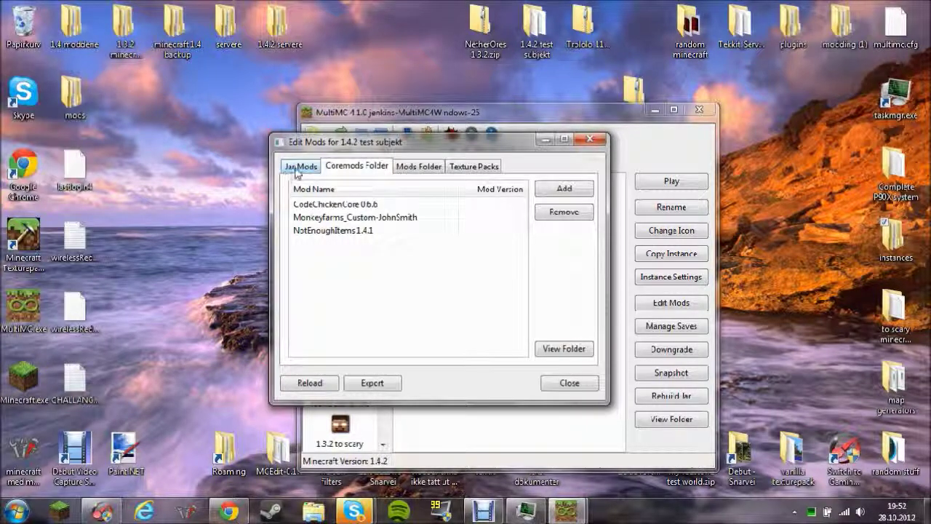
{"action": "left_click", "coordinate": [323, 218]}
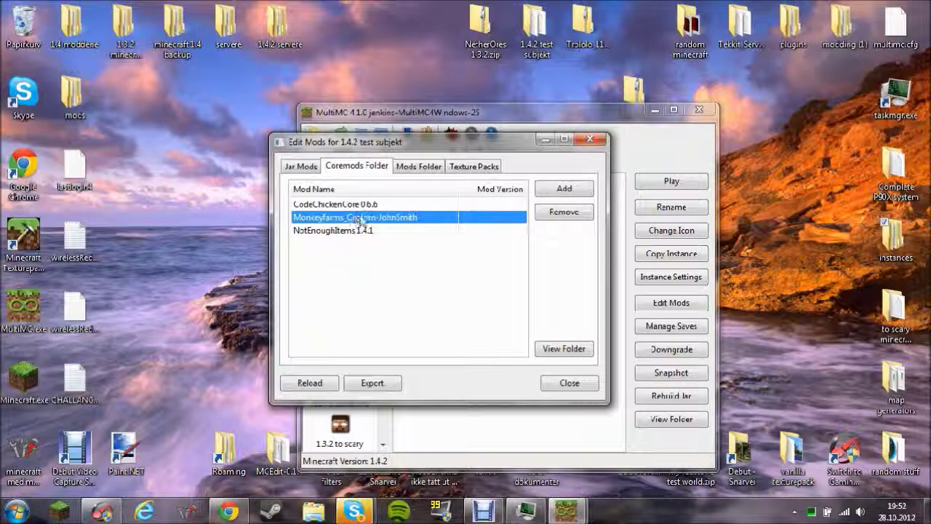
{"action": "left_click", "coordinate": [544, 212]}
Review the mods folder and texture packs of the 1.4.2 test subjekt instance, then return to its jar mods and move the editor aside
{"action": "left_click", "coordinate": [434, 166]}
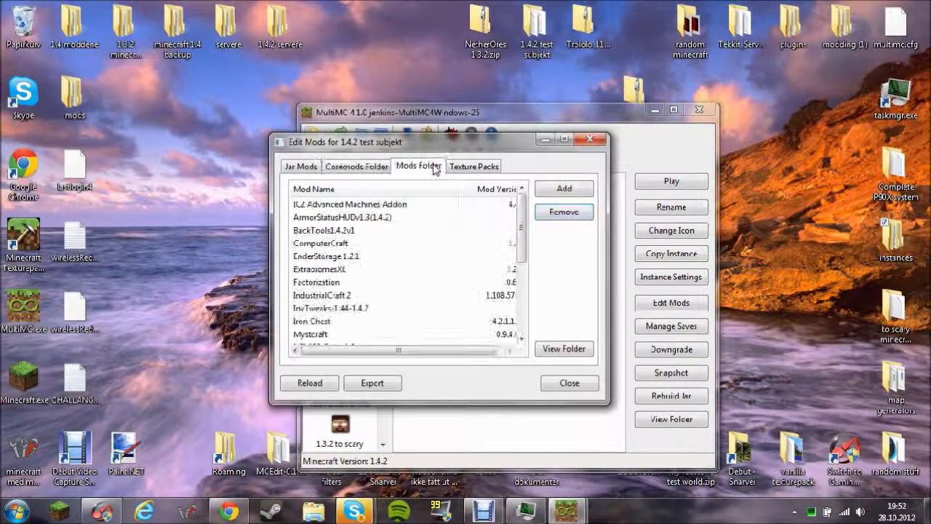
{"action": "left_click", "coordinate": [473, 168]}
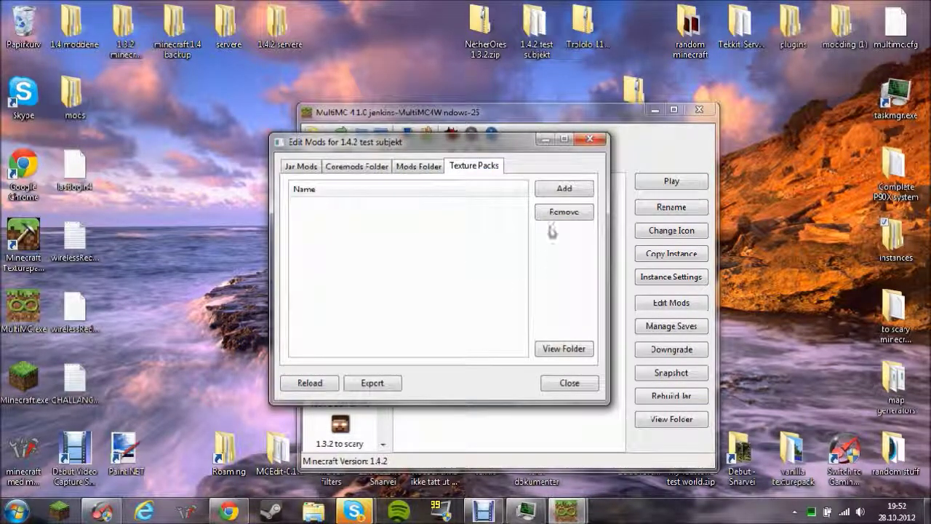
{"action": "left_click", "coordinate": [301, 167]}
{"action": "left_click_drag", "start_coordinate": [349, 139], "coordinate": [480, 108]}
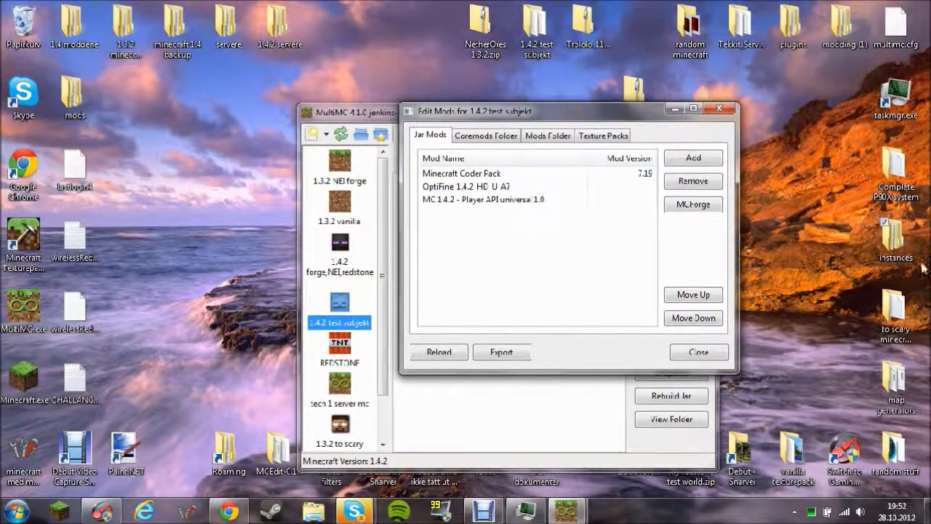
View the instances folder from the desktop and close it, then cancel the choice of a jar mod file to add
{"action": "double_click", "coordinate": [907, 240]}
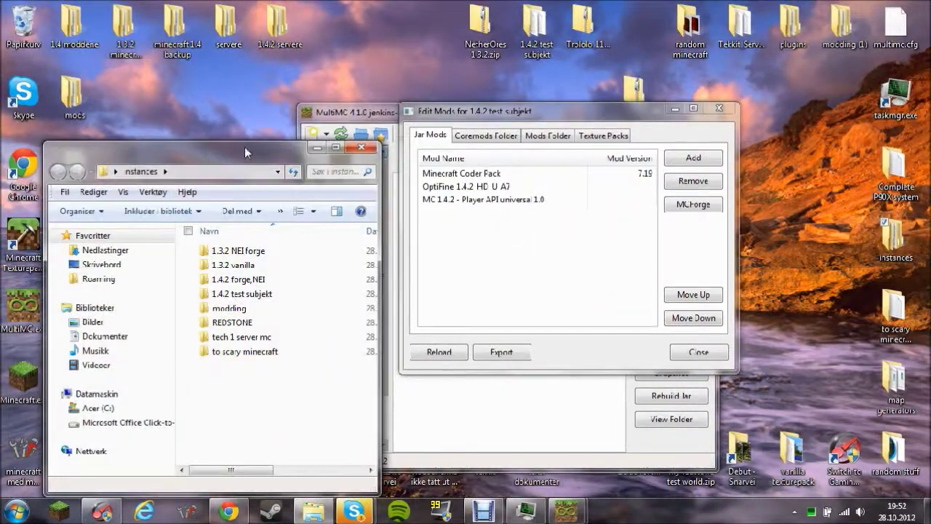
{"action": "left_click_drag", "start_coordinate": [213, 89], "coordinate": [503, 93]}
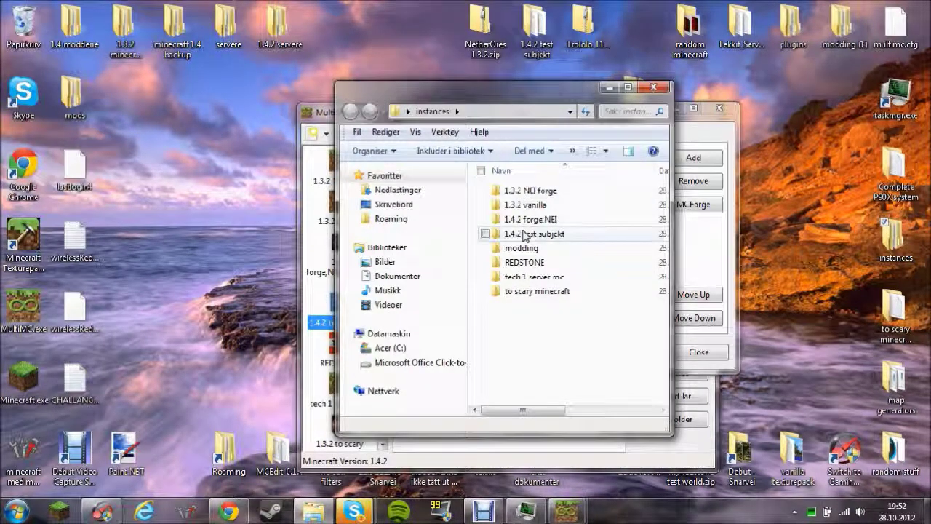
{"action": "left_click", "coordinate": [653, 87]}
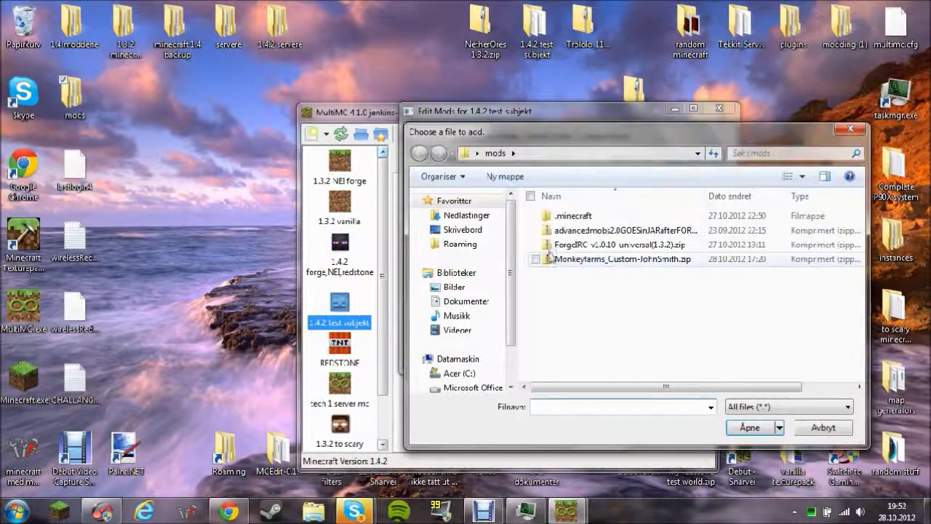
{"action": "left_click", "coordinate": [850, 129]}
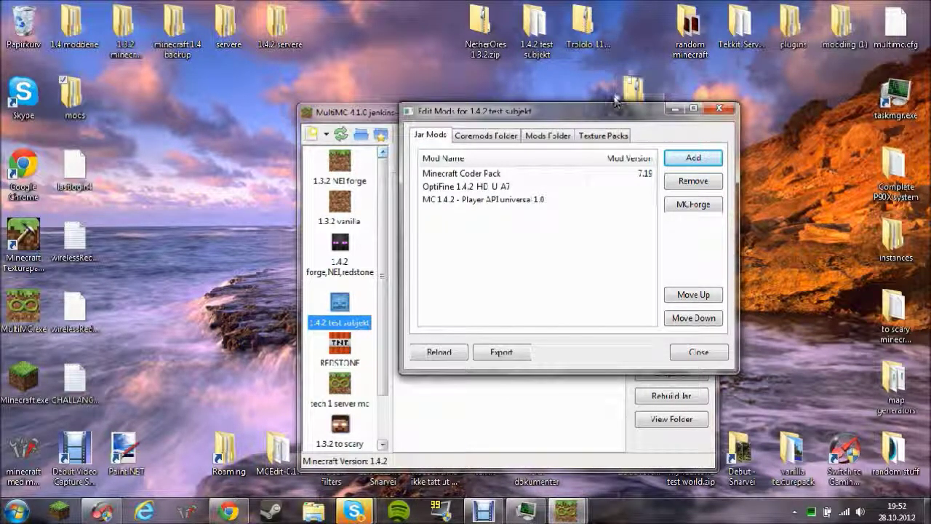
Inspect the files inside the MC 1.4.2 Player API archive on the desktop with 7-Zip, select them all, and close the archive
{"action": "right_click", "coordinate": [641, 87]}
{"action": "mouse_move", "coordinate": [665, 139]}
{"action": "left_click", "coordinate": [630, 147]}
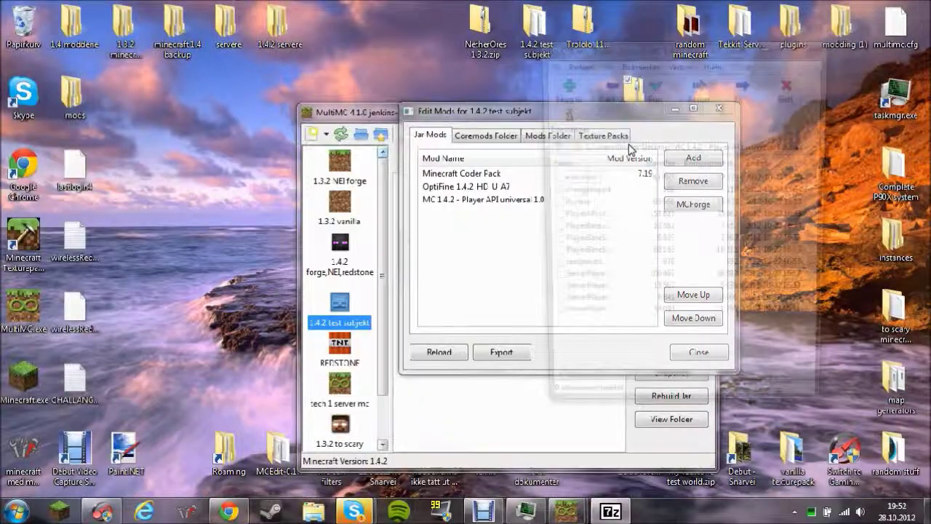
{"action": "key", "text": "ctrl+a"}
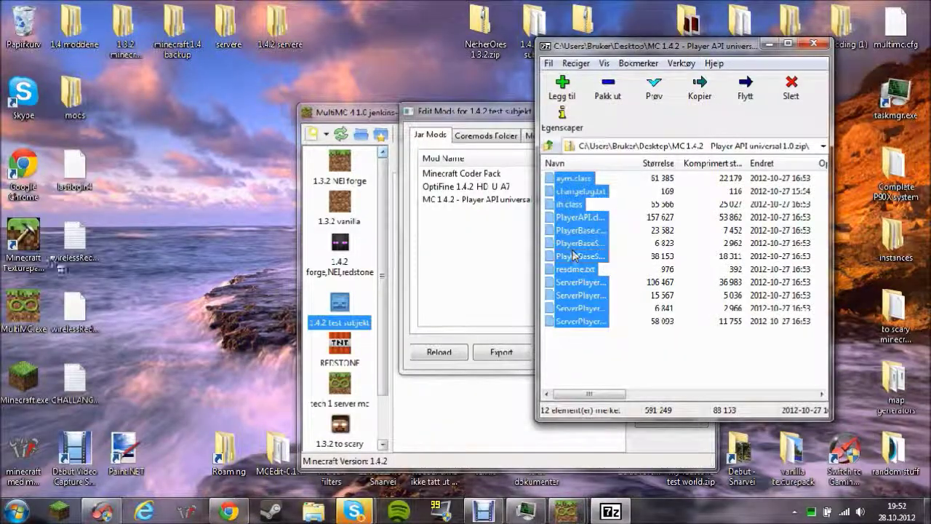
{"action": "left_click", "coordinate": [814, 44]}
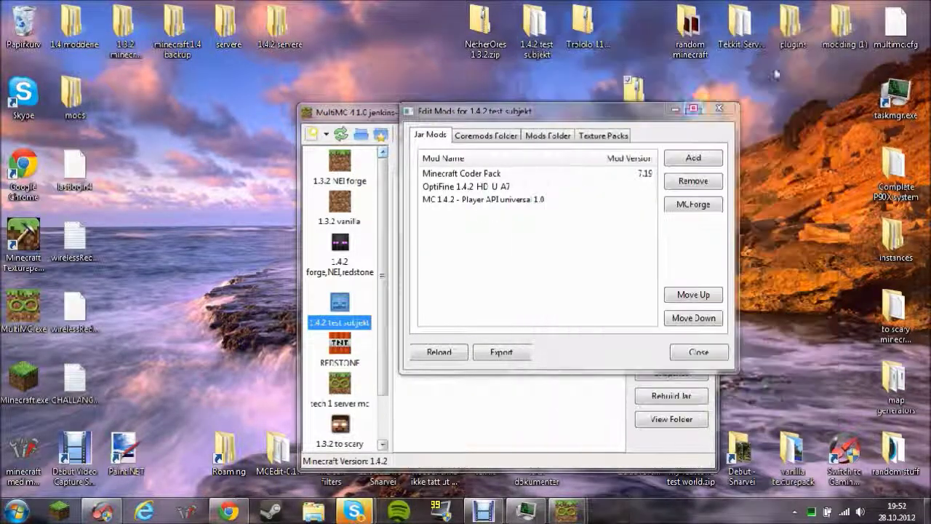
Check the mods folder, jar mods and coremods of the 1.4.2 test subjekt instance once more and close the mod editor
{"action": "left_click", "coordinate": [551, 139]}
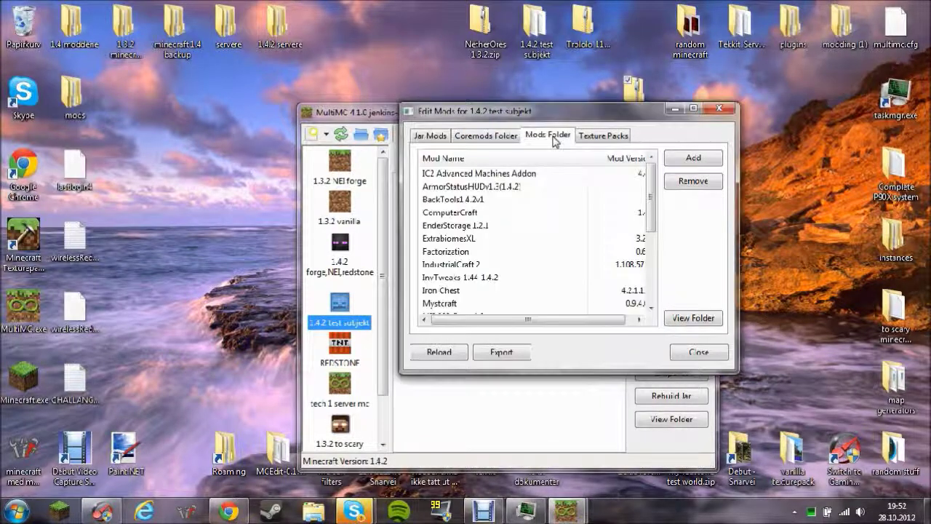
{"action": "mouse_move", "coordinate": [647, 206]}
{"action": "left_mouse_down"}
{"action": "mouse_move", "coordinate": [648, 295]}
{"action": "mouse_move", "coordinate": [648, 189]}
{"action": "left_mouse_up"}
{"action": "left_click", "coordinate": [437, 139]}
{"action": "left_click", "coordinate": [483, 136]}
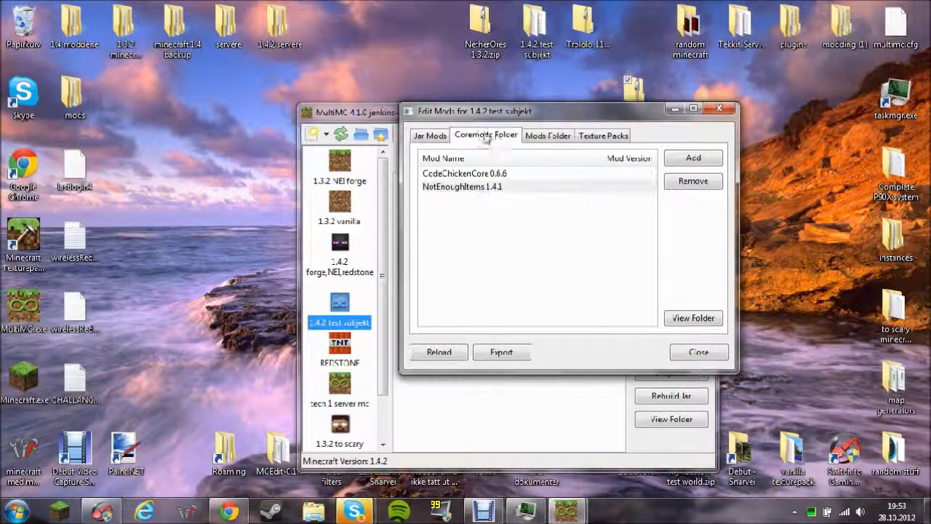
{"action": "left_click", "coordinate": [717, 109]}
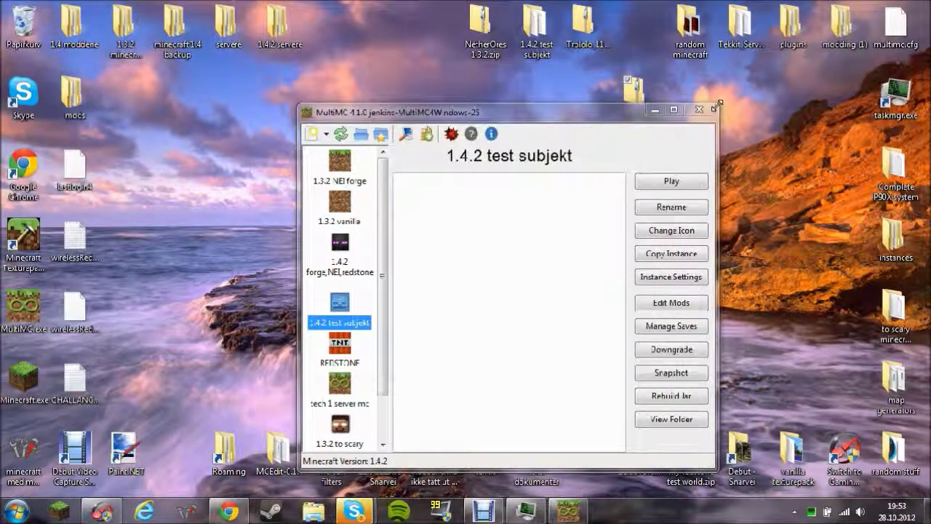
Try to downgrade the modding instance
{"action": "left_click_drag", "start_coordinate": [387, 237], "coordinate": [378, 339]}
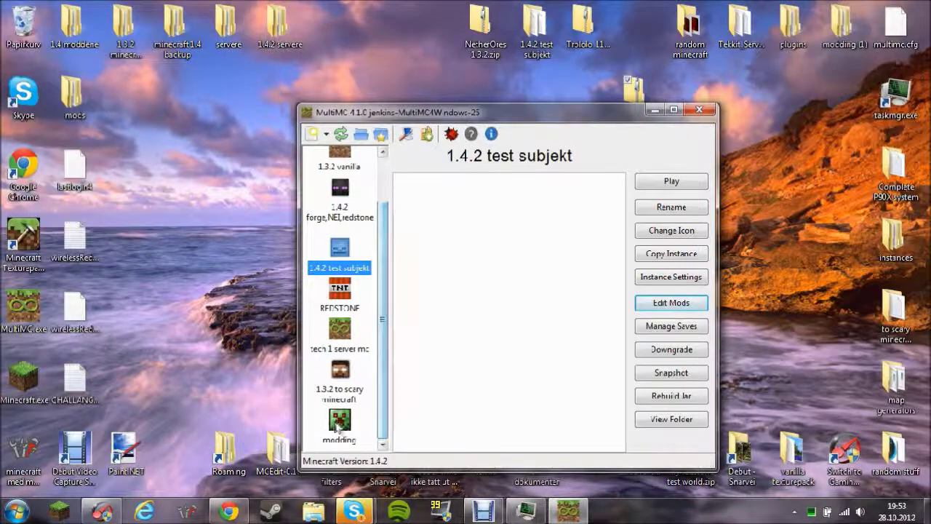
{"action": "left_click", "coordinate": [340, 423]}
{"action": "left_click", "coordinate": [681, 348]}
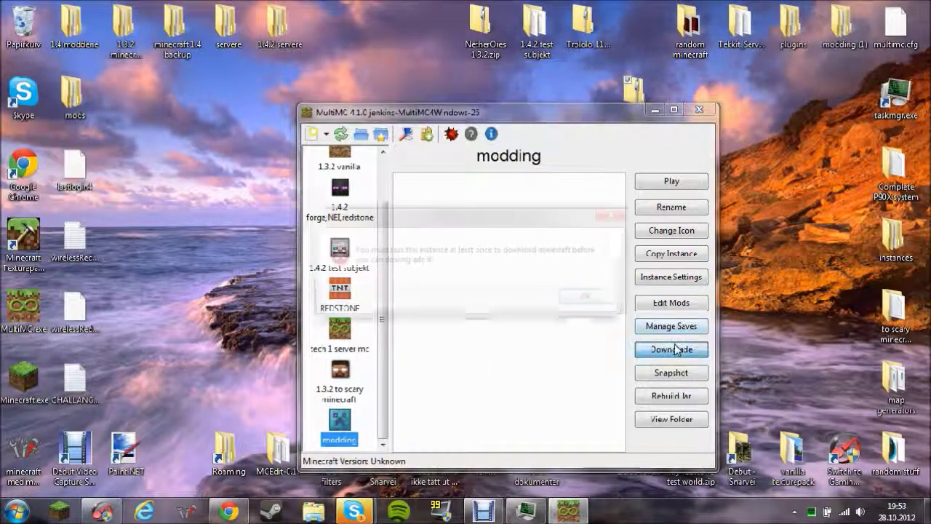
{"action": "left_click", "coordinate": [597, 301]}
Launch the modding instance with the remembered login details, then return to the MultiMC window
{"action": "left_click", "coordinate": [672, 182]}
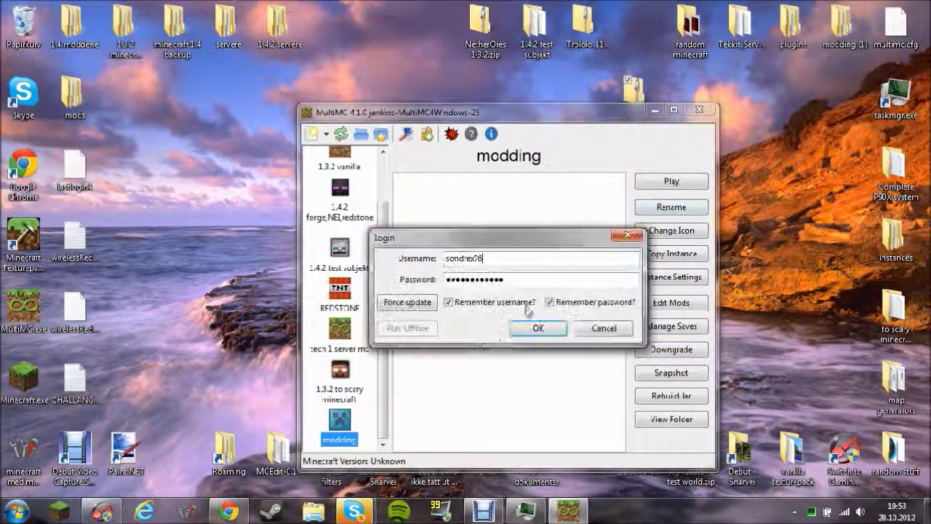
{"action": "left_click", "coordinate": [539, 328]}
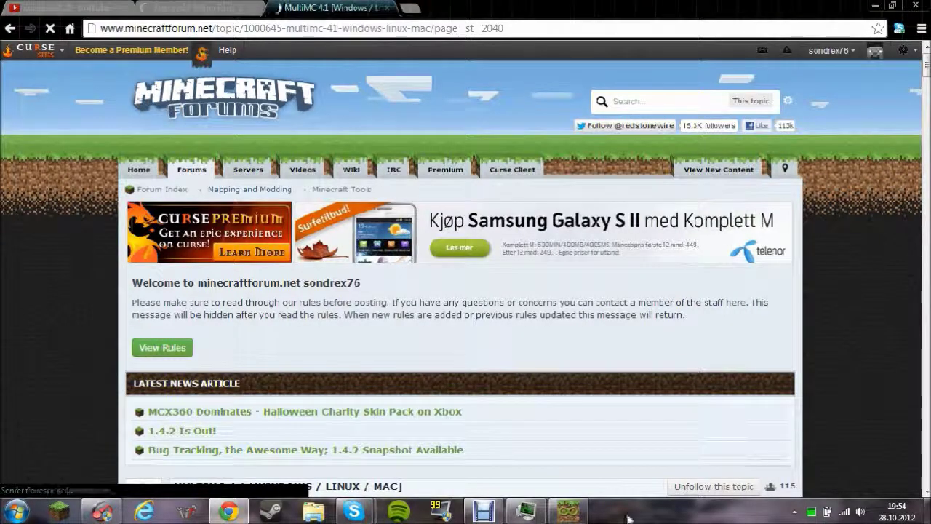
{"action": "left_click", "coordinate": [581, 515]}
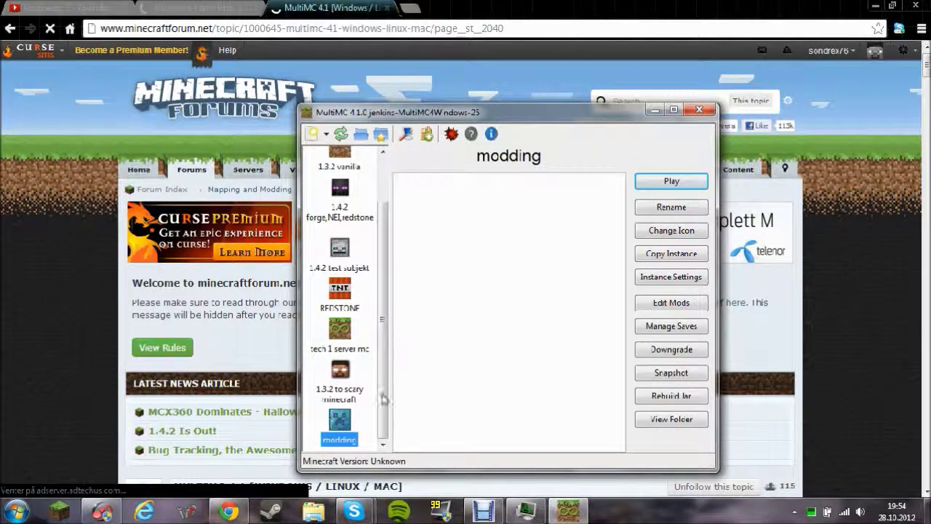
Downgrade the modding instance to version b1.8
{"action": "left_click", "coordinate": [673, 351]}
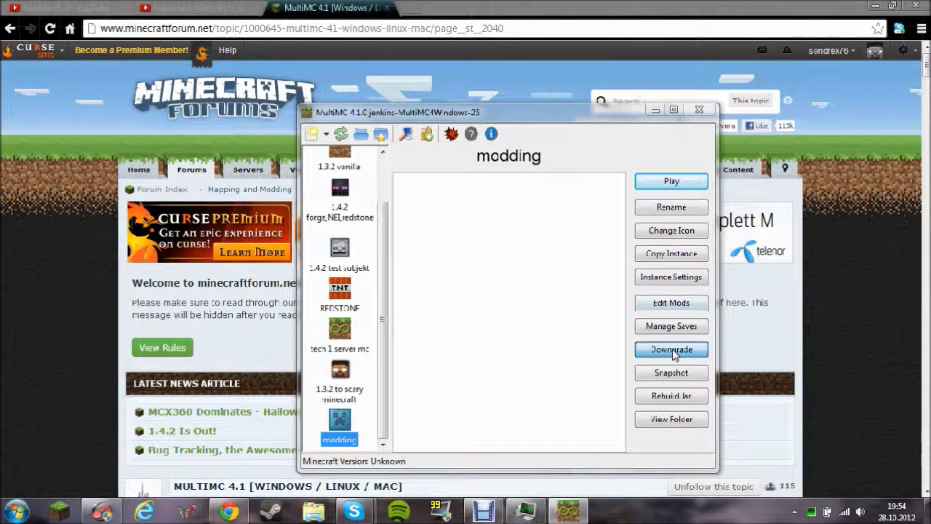
{"action": "left_click_drag", "start_coordinate": [627, 232], "coordinate": [617, 292]}
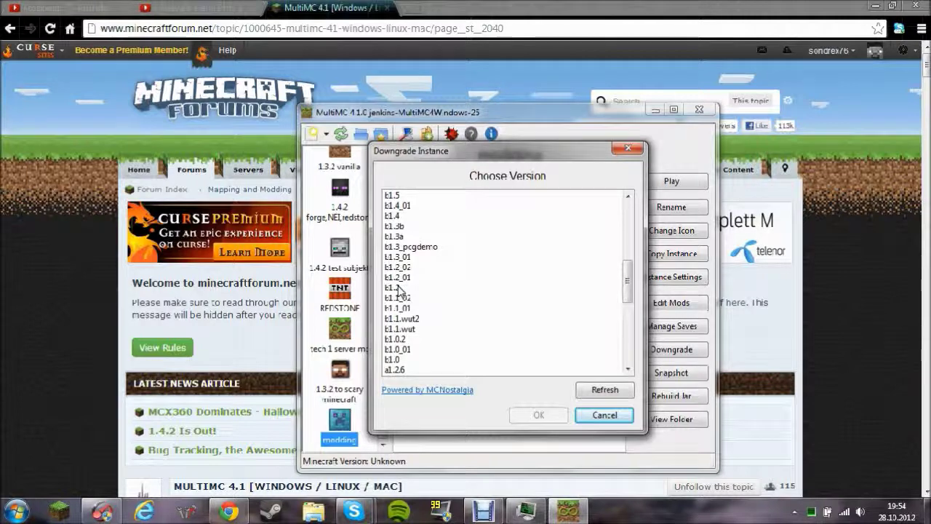
{"action": "left_click_drag", "start_coordinate": [632, 282], "coordinate": [631, 233]}
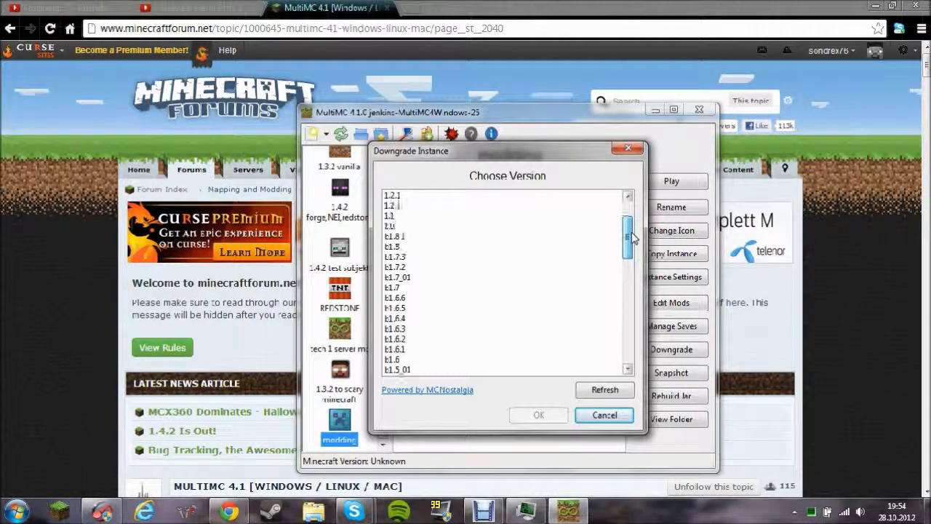
{"action": "left_click", "coordinate": [466, 247]}
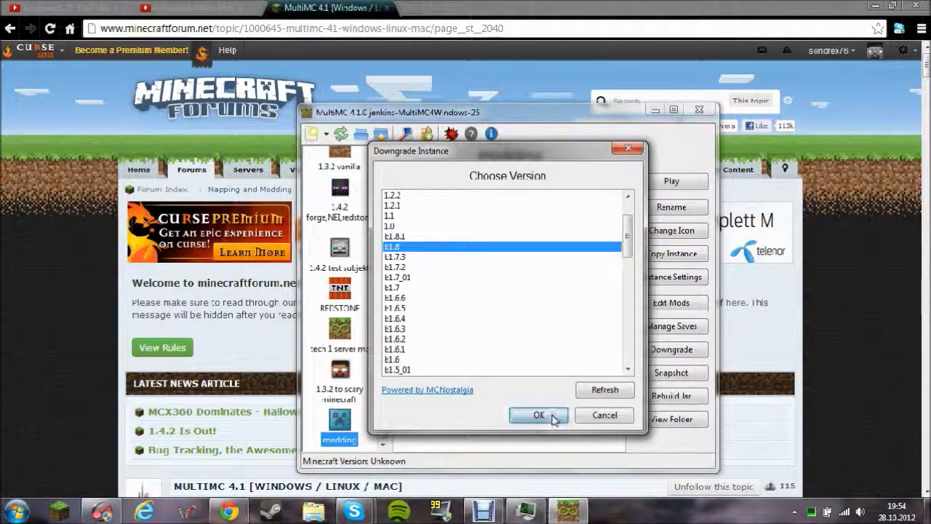
{"action": "left_click", "coordinate": [537, 416]}
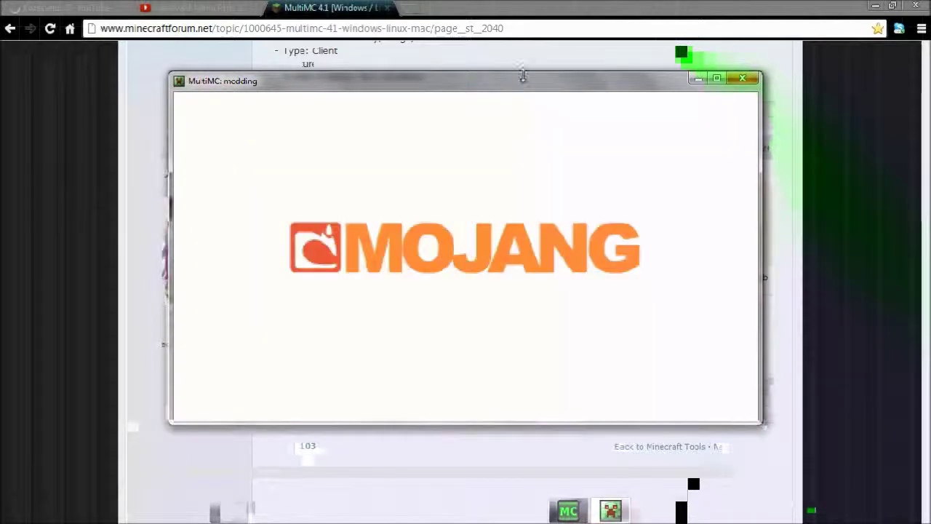
Reposition the modding game window and look at its singleplayer world list and its mods and texture packs screen
{"action": "left_click_drag", "start_coordinate": [526, 83], "coordinate": [545, 86]}
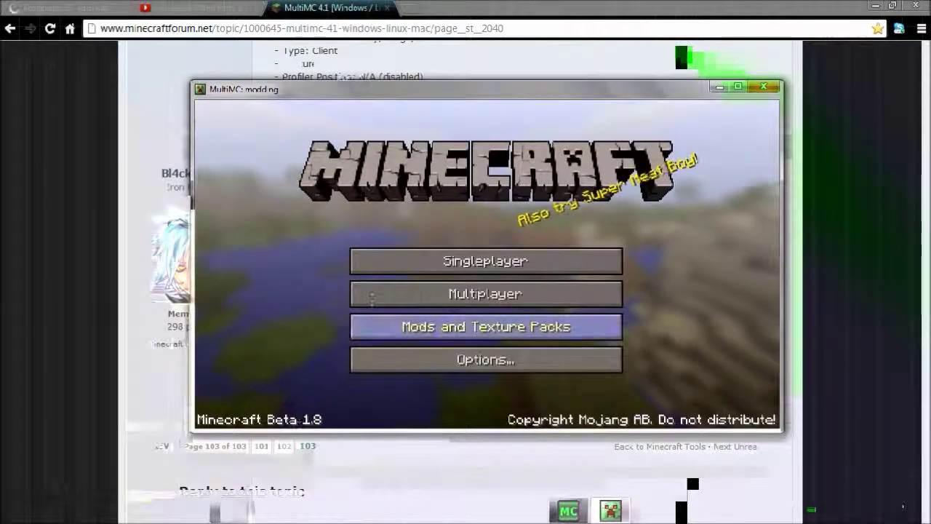
{"action": "left_click", "coordinate": [416, 261]}
{"action": "left_click", "coordinate": [594, 403]}
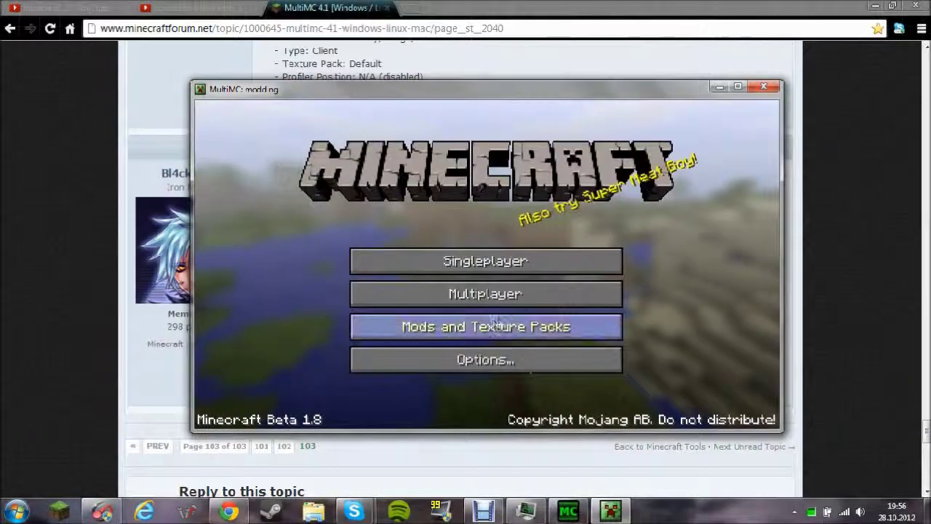
{"action": "left_click", "coordinate": [484, 325]}
{"action": "left_click", "coordinate": [545, 374]}
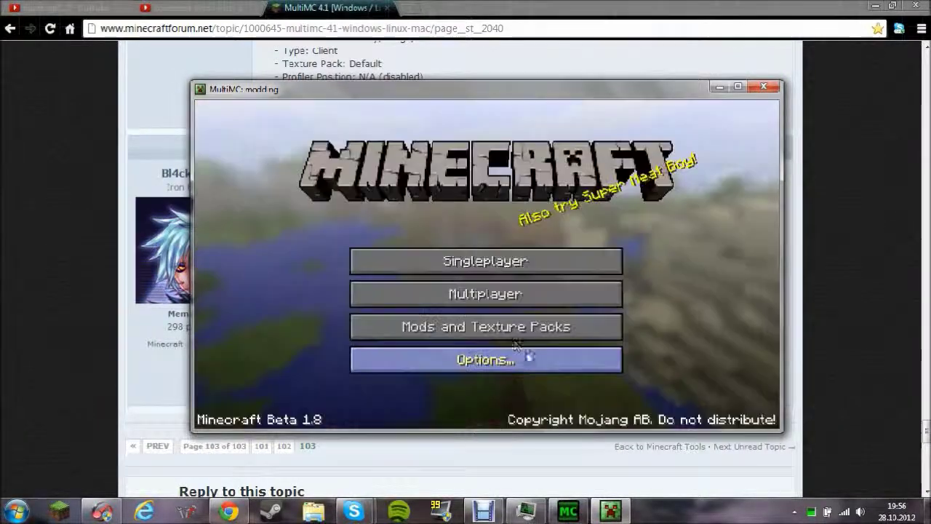
Create a new singleplayer world with the default settings in Minecraft Beta 1.8 and maximise the game window
{"action": "left_click", "coordinate": [488, 251]}
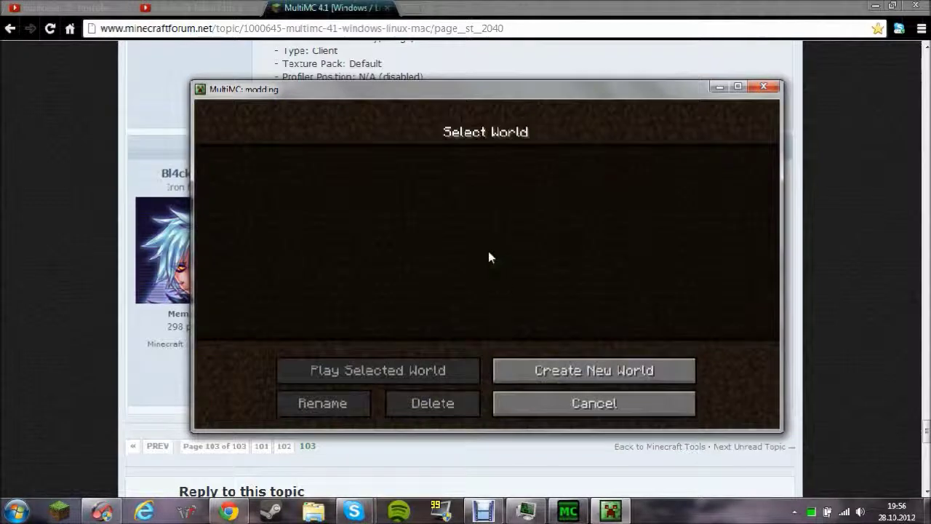
{"action": "left_click", "coordinate": [542, 364]}
{"action": "left_click", "coordinate": [414, 405]}
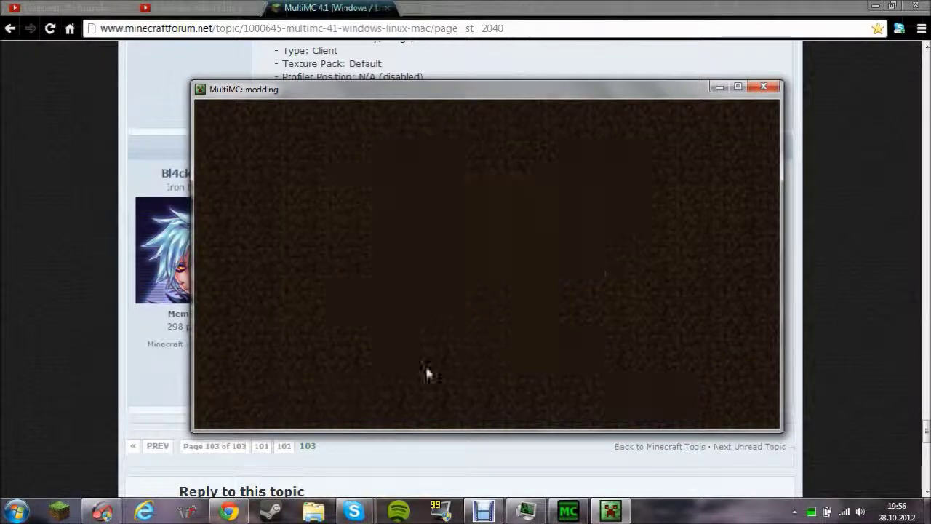
{"action": "left_click", "coordinate": [738, 88]}
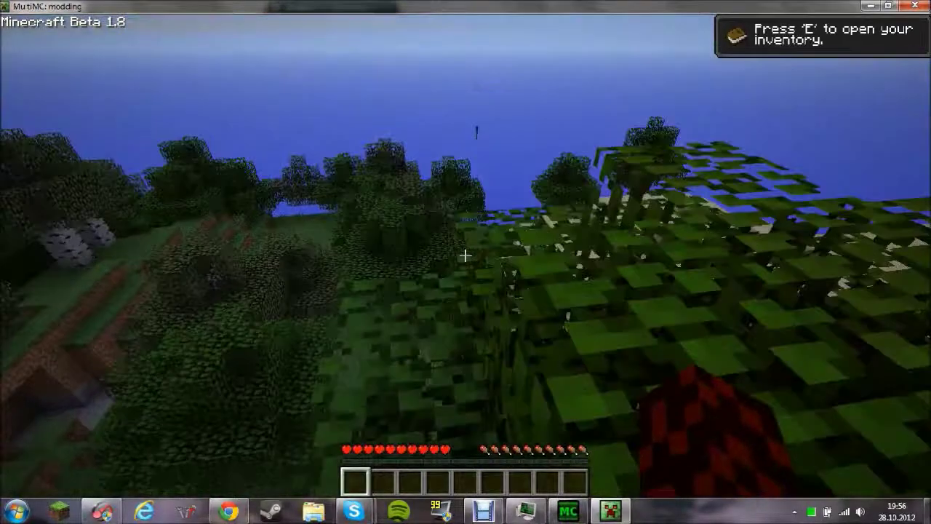
View the player inventory in the new world, close it and walk forward across the sand
{"action": "key", "text": "e"}
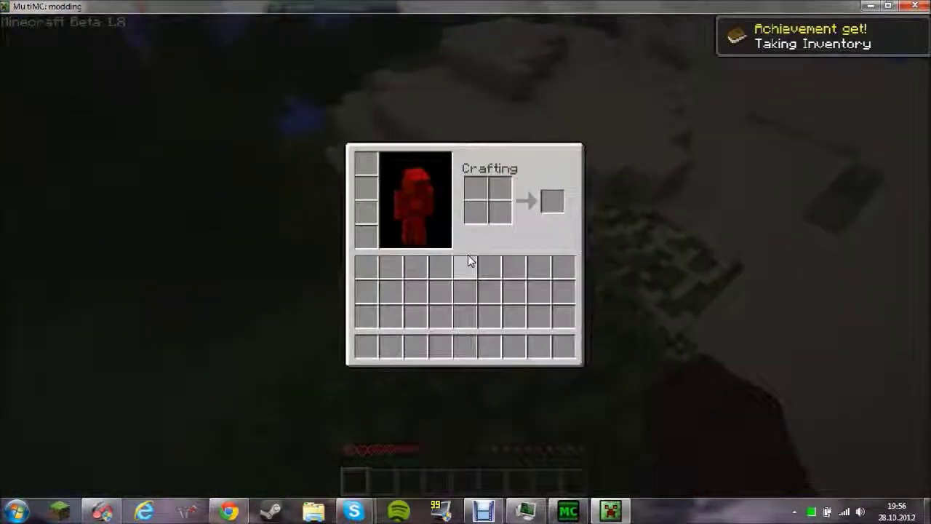
{"action": "key", "text": "e"}
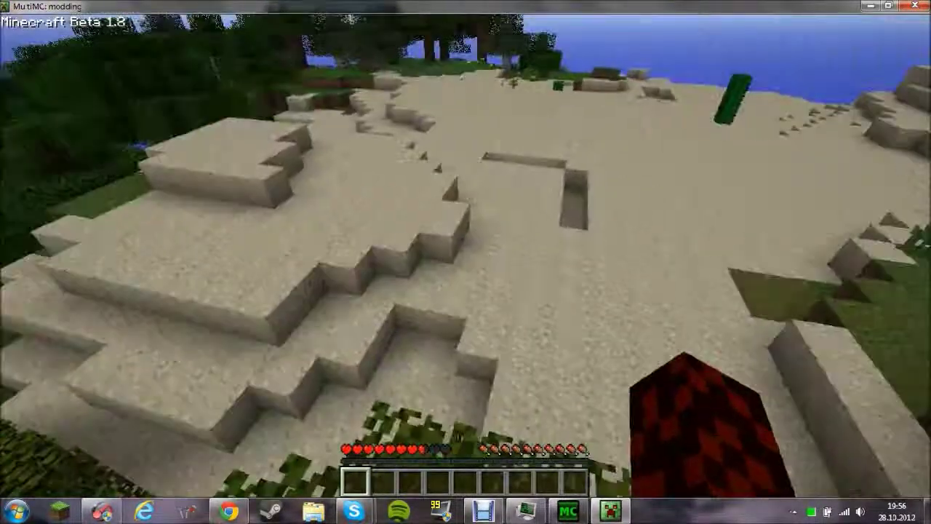
{"action": "key", "text": "w"}
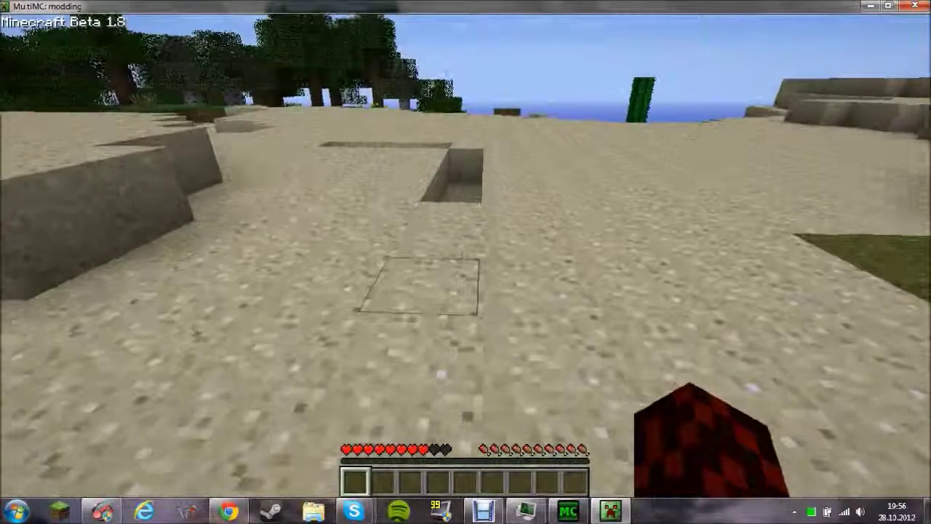
Leave the world for the title screen, look at the game's options and return from them
{"action": "key", "text": "Escape"}
{"action": "left_click", "coordinate": [496, 293]}
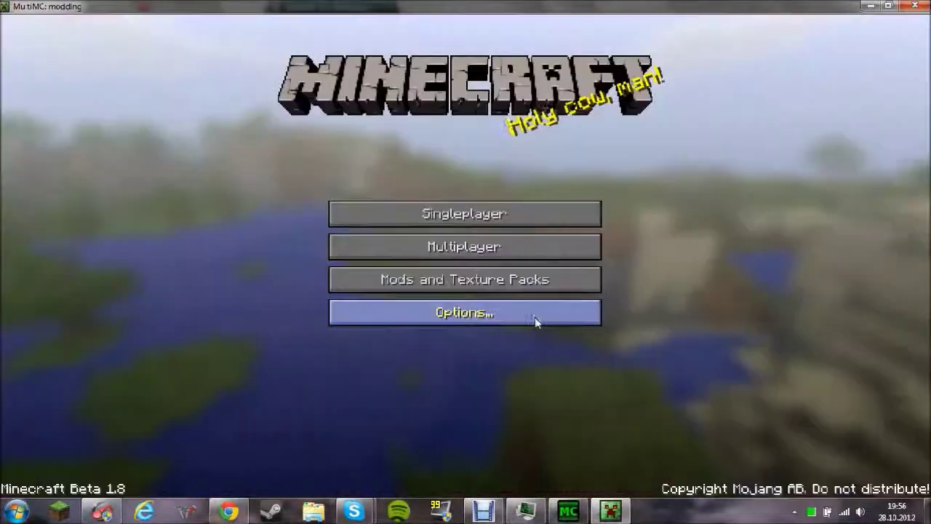
{"action": "left_click", "coordinate": [535, 321]}
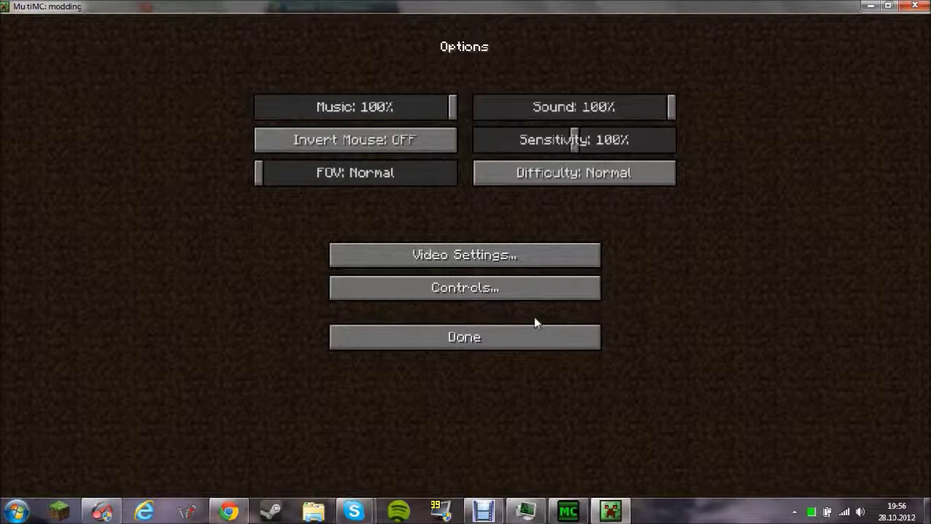
{"action": "left_click", "coordinate": [525, 333]}
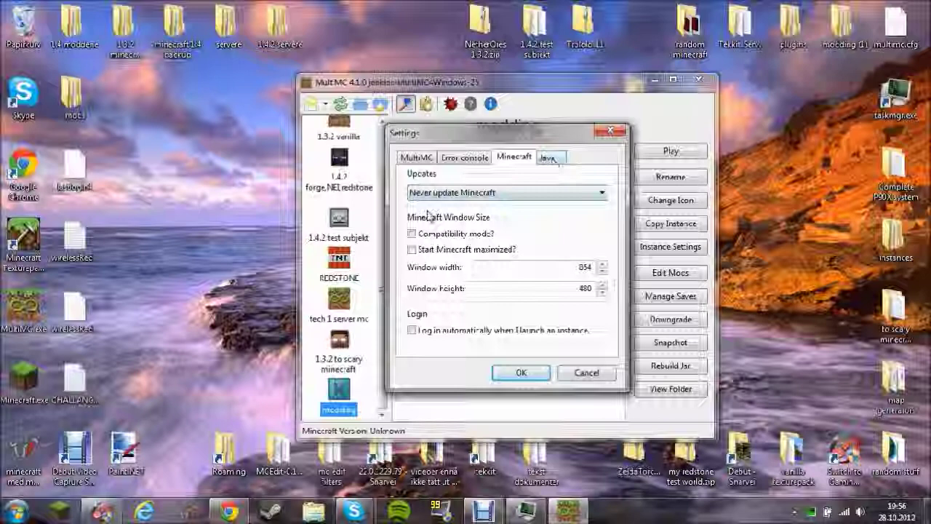
Examine the Java memory settings and the general MultiMC settings, close the settings unchanged and look over the instance list
{"action": "left_click", "coordinate": [546, 161]}
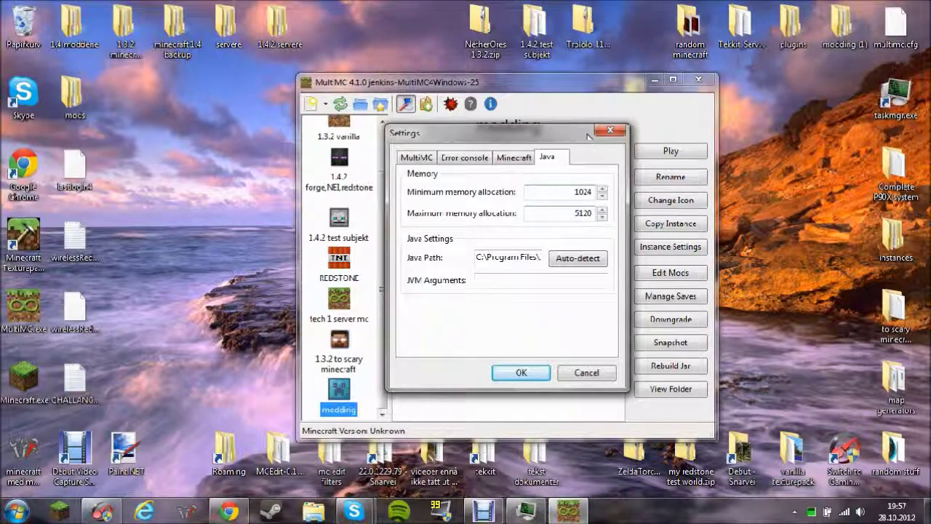
{"action": "left_click", "coordinate": [436, 159]}
{"action": "left_click_drag", "start_coordinate": [482, 133], "coordinate": [464, 133]}
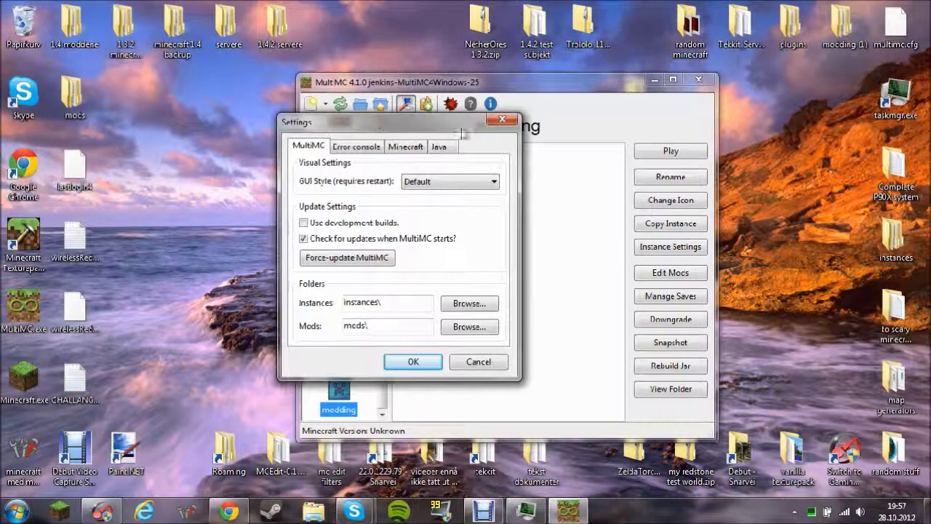
{"action": "left_click", "coordinate": [501, 120]}
{"action": "scroll", "coordinate": [379, 247], "scroll_direction": "up", "scroll_amount": 1}
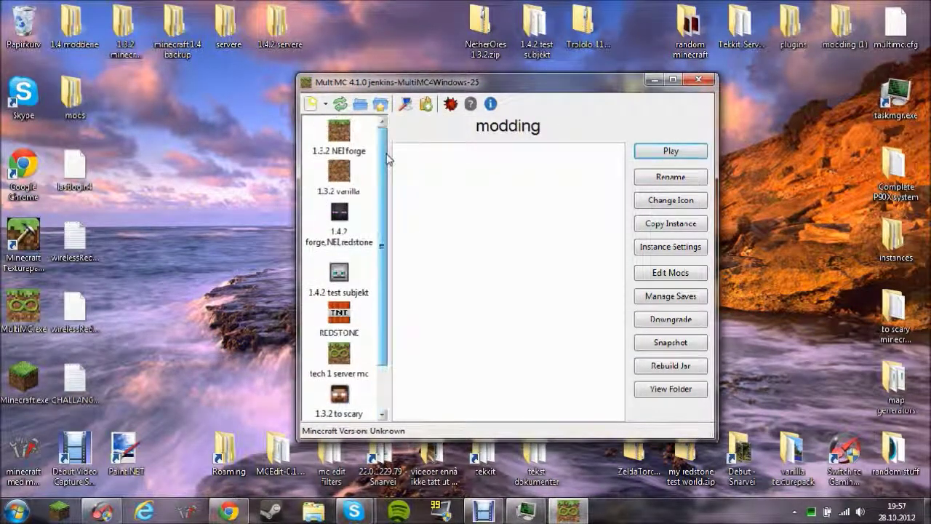
{"action": "scroll", "coordinate": [368, 219], "scroll_direction": "down", "scroll_amount": 1}
{"action": "scroll", "coordinate": [356, 207], "scroll_direction": "up", "scroll_amount": 1}
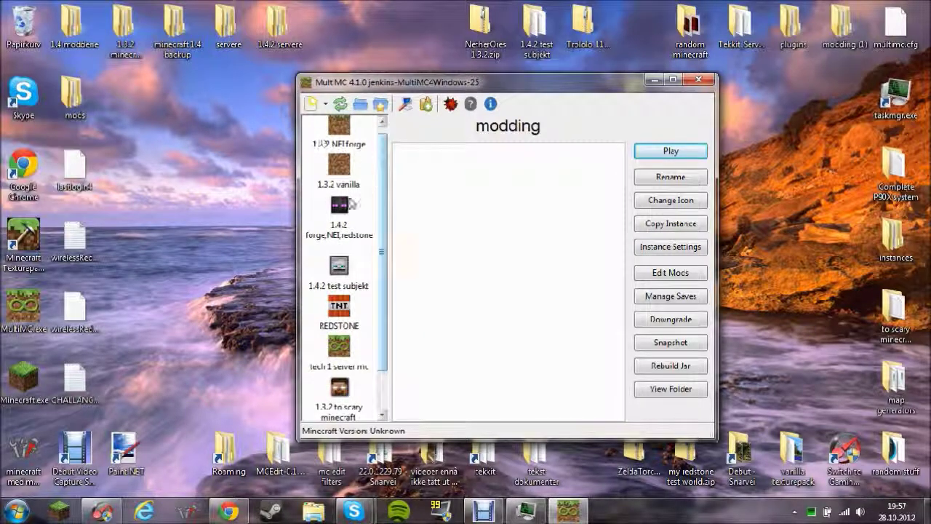
Review the Minecraft and error console settings, set the MultiMC GUI style to Simple and save the settings
{"action": "left_click", "coordinate": [405, 106]}
{"action": "left_click", "coordinate": [525, 160]}
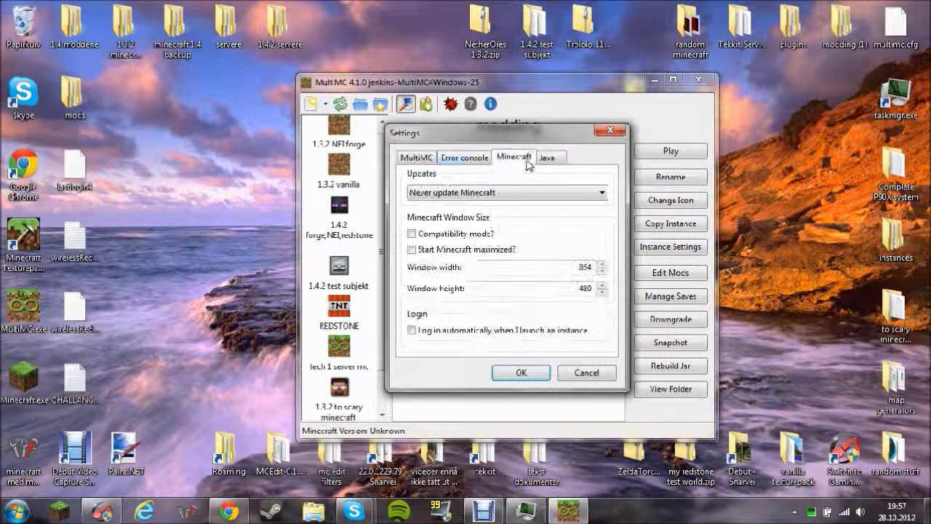
{"action": "left_click", "coordinate": [479, 159]}
{"action": "left_click", "coordinate": [419, 158]}
{"action": "left_click", "coordinate": [561, 193]}
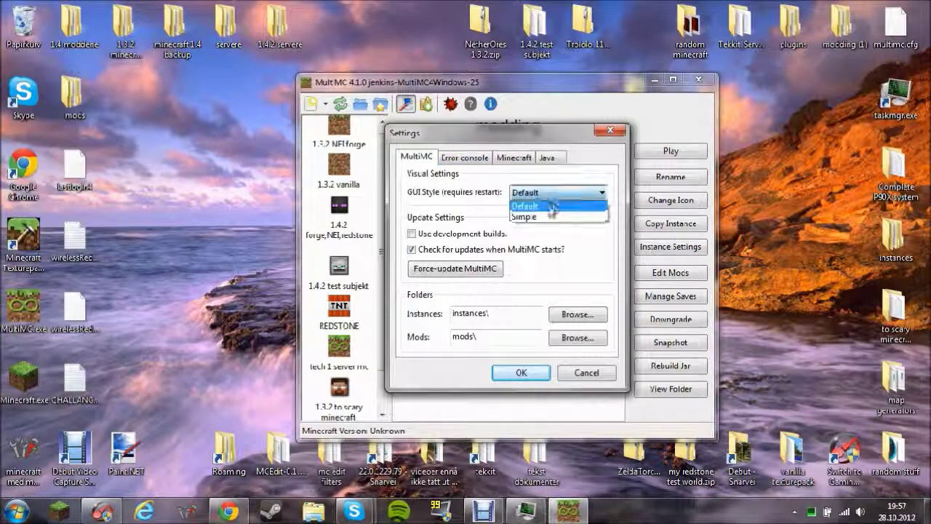
{"action": "left_click", "coordinate": [553, 214]}
{"action": "left_click", "coordinate": [527, 374]}
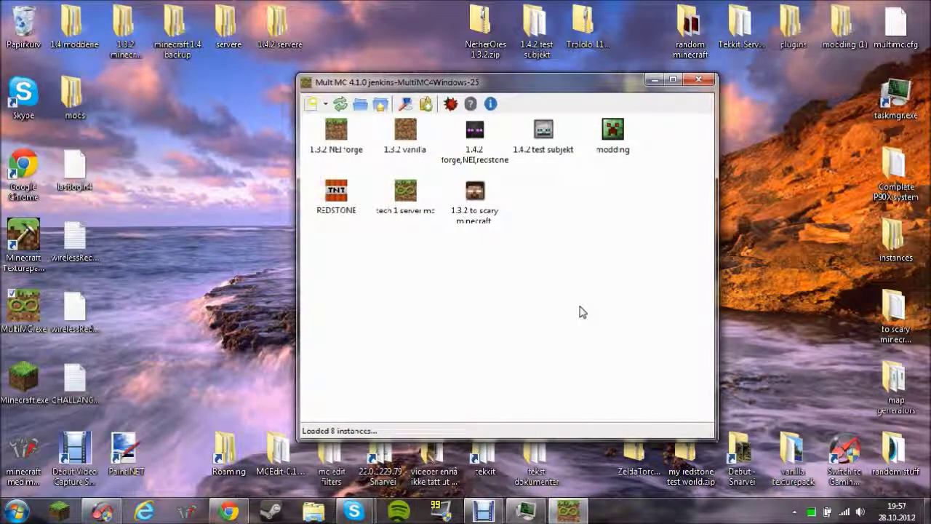
{"action": "right_click", "coordinate": [504, 193]}
{"action": "left_click", "coordinate": [639, 242]}
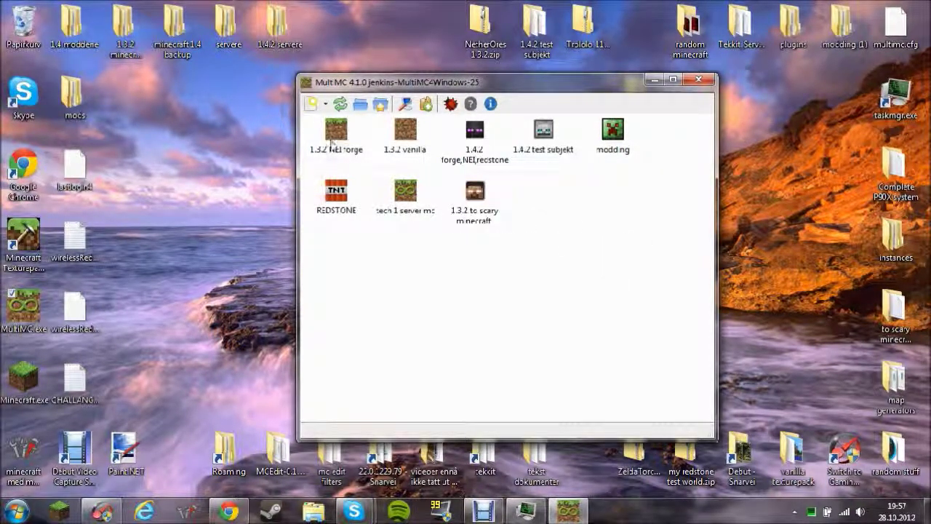